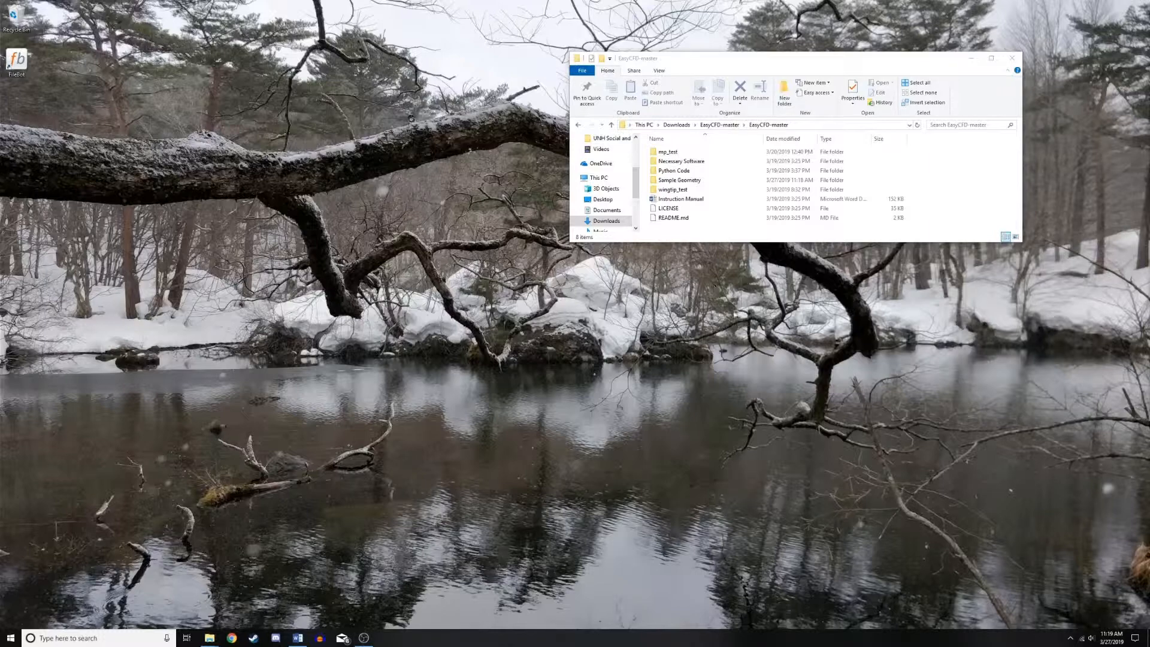
- Launch enGrid
key(super)
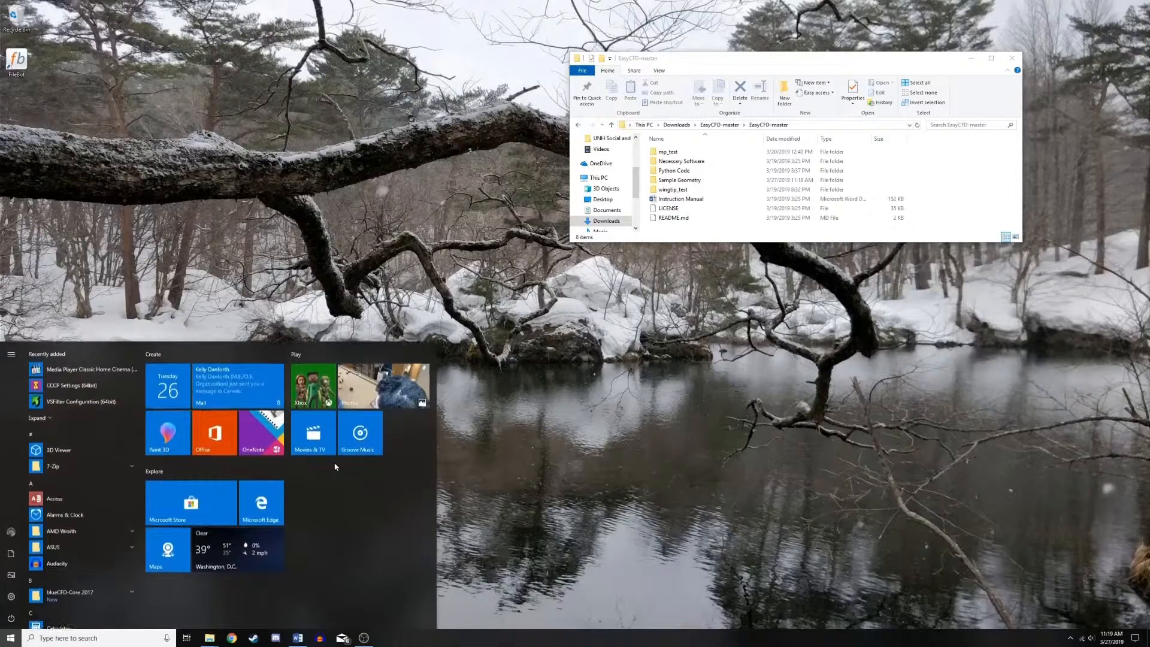
text(engrid)
key(Return)
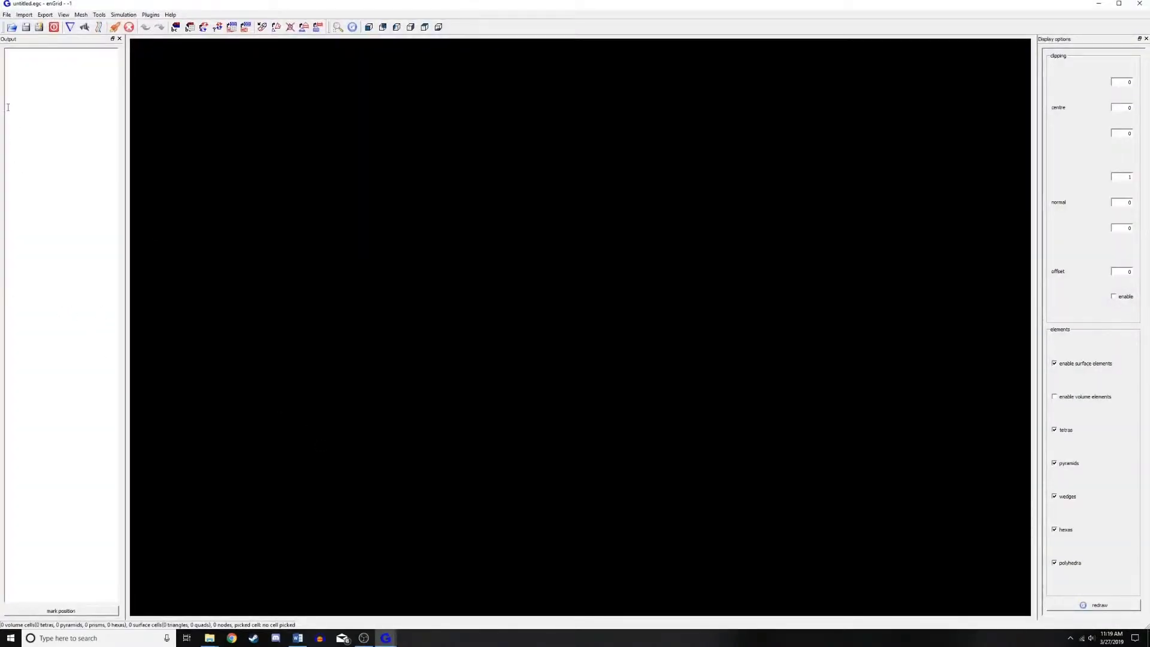
- Import the STL geometry Damper.stl from the Sample Geometry folder, accepting the default tolerance
click(24, 14)
click(33, 28)
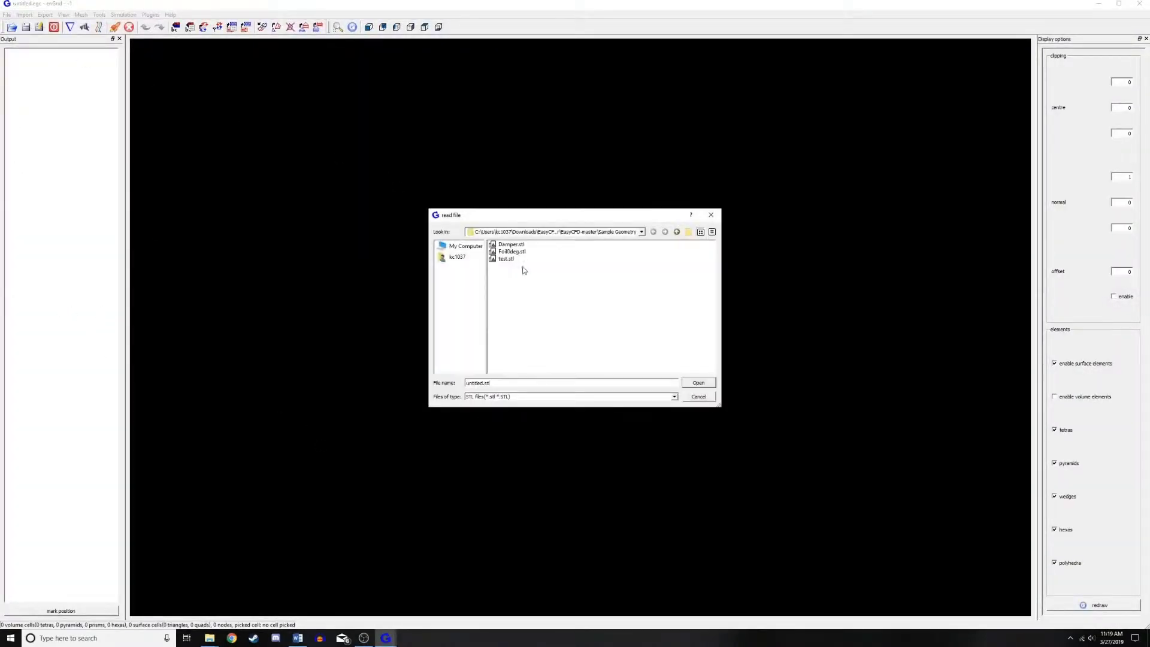
click(525, 249)
click(692, 384)
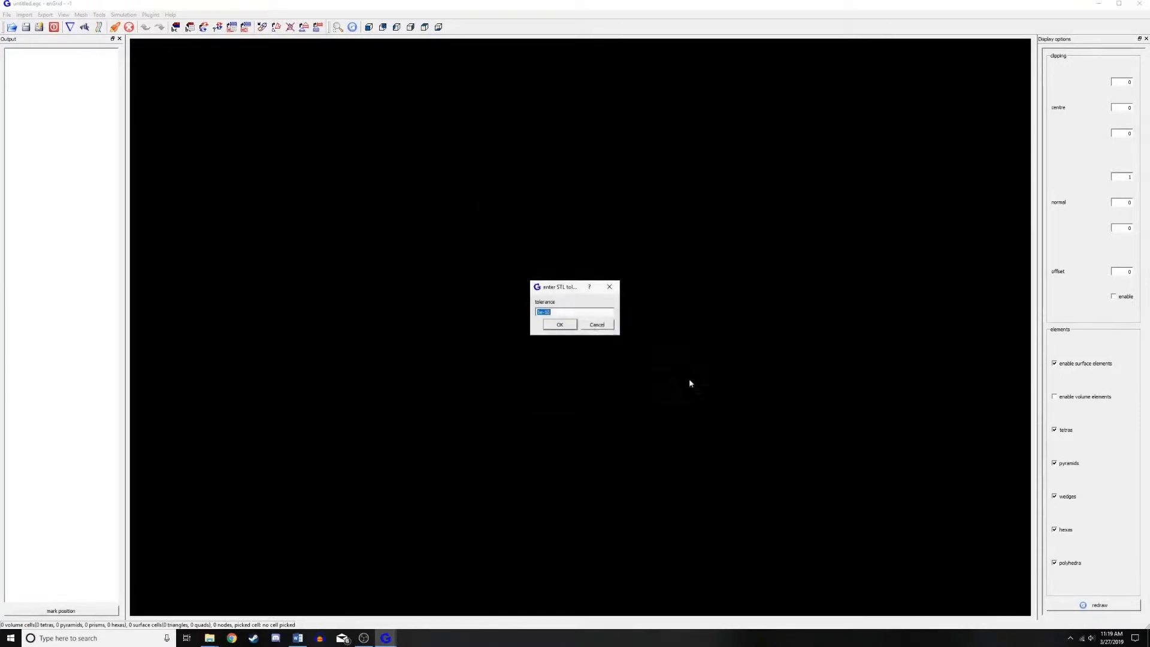
click(560, 324)
- Assign boundary code 1 to one end face of the box, processing all cells with a feature angle of 45
drag(426, 148, 495, 238)
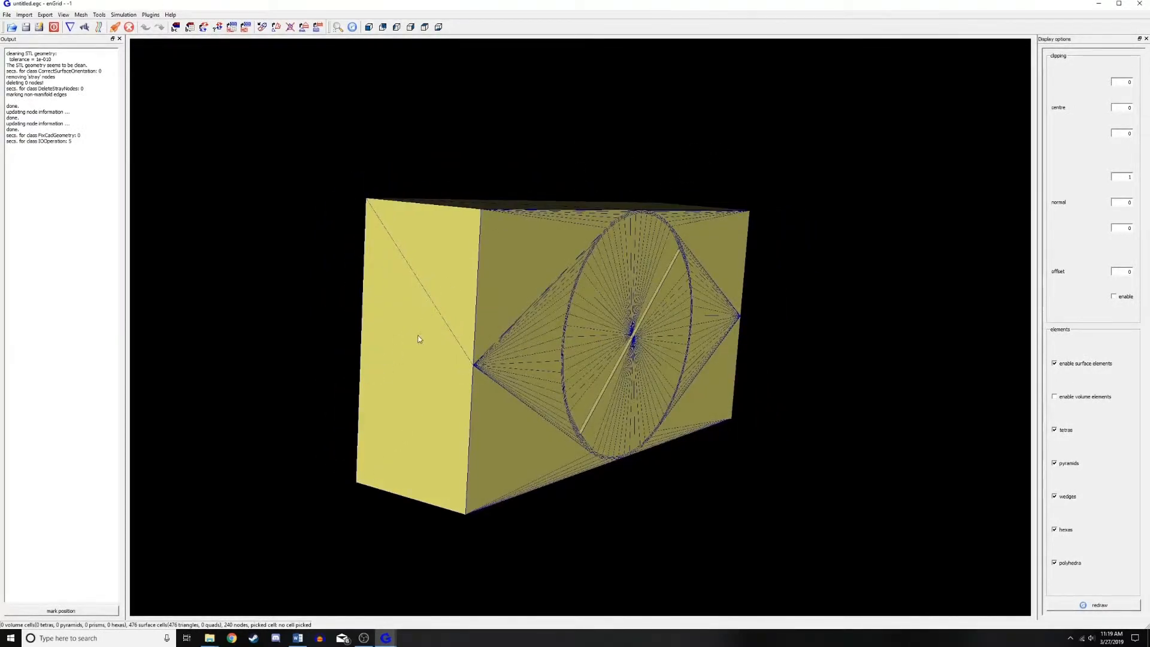
key(p)
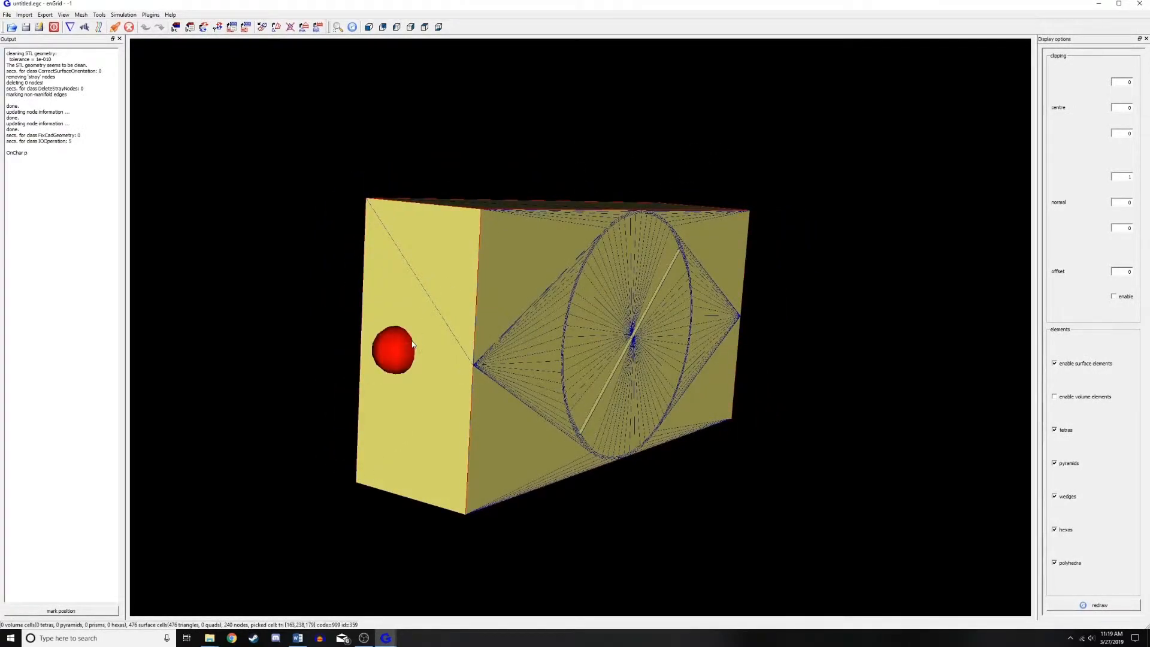
key(ctrl+b)
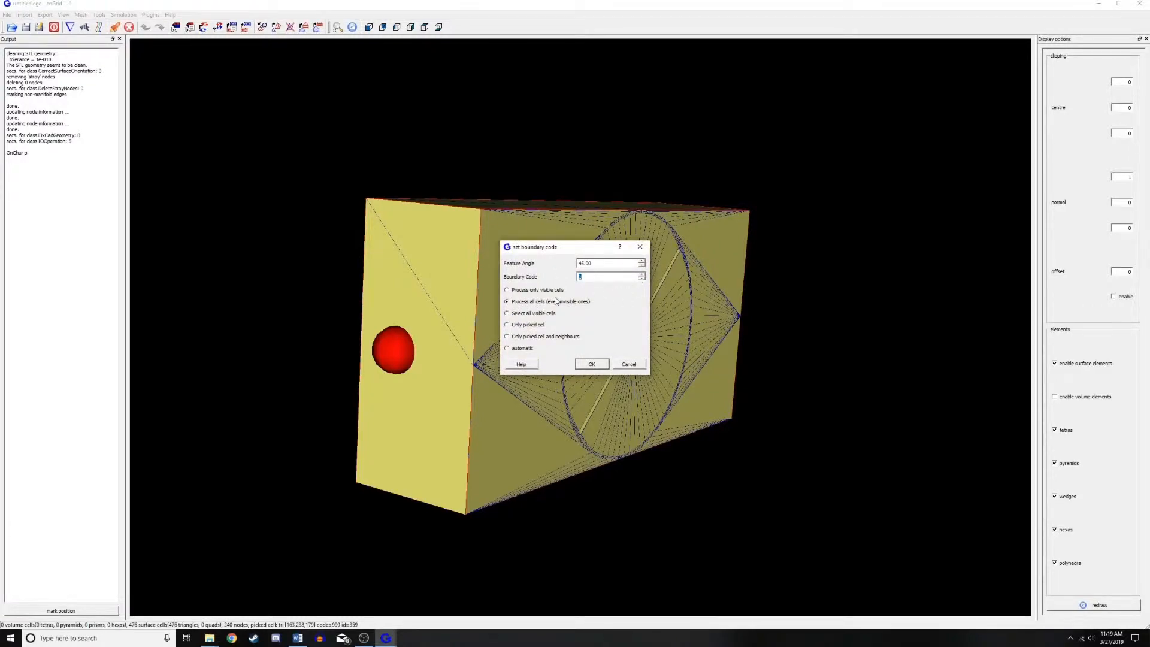
click(591, 363)
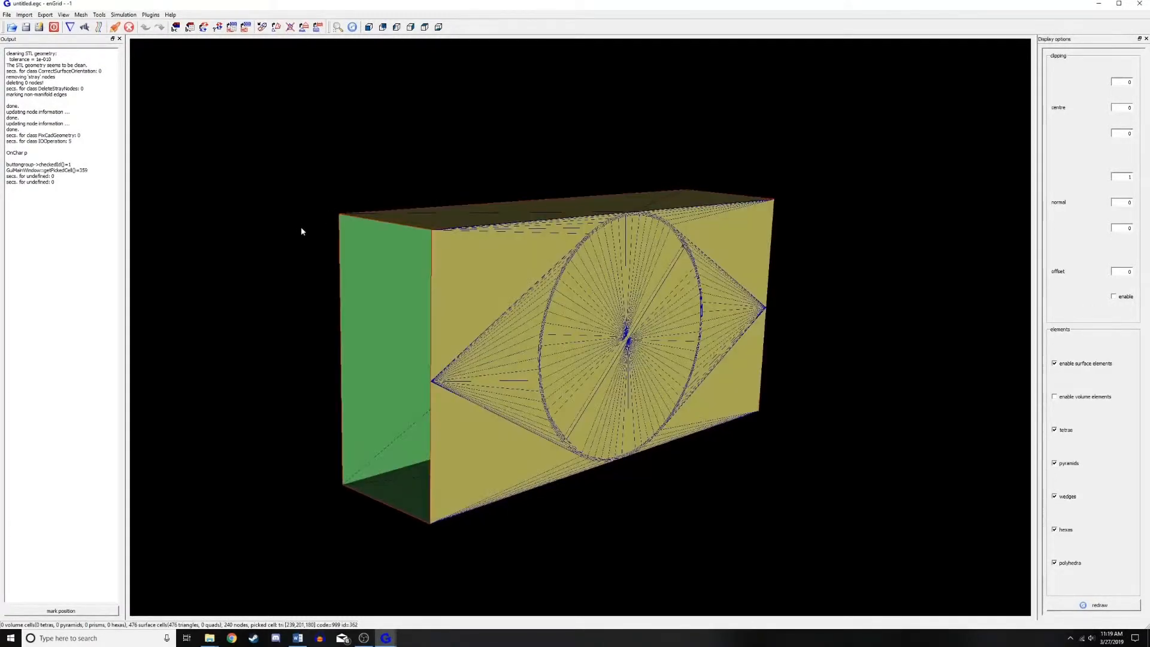
- Rename the boundary condition with index 1 as inlet
key(ctrl+e)
click(505, 220)
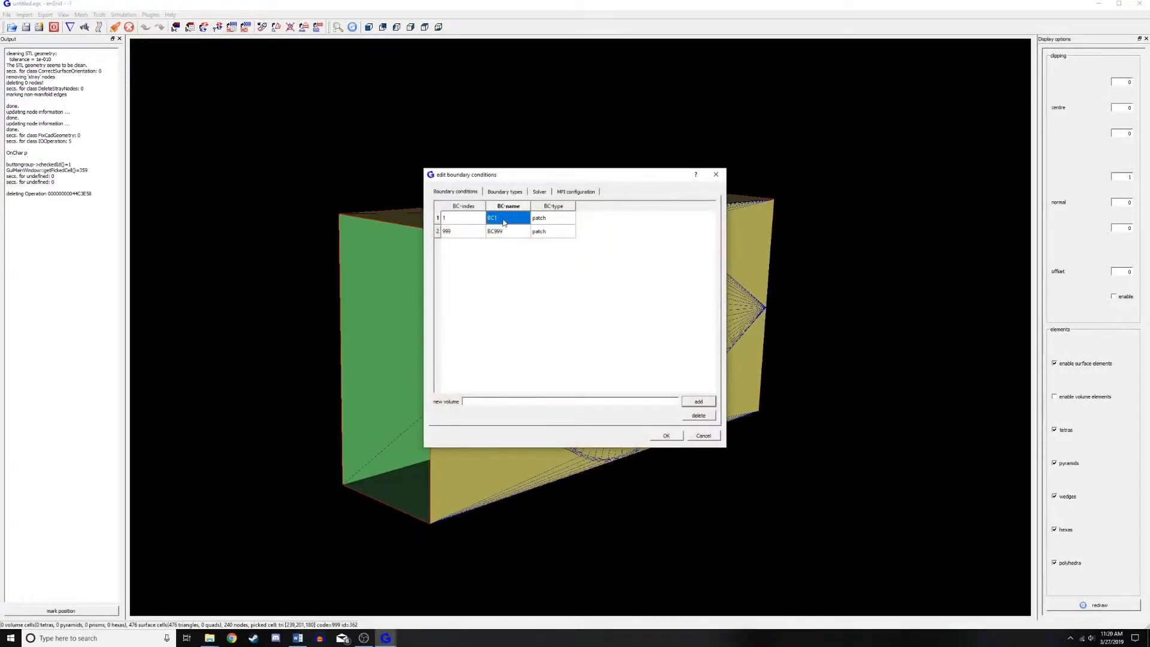
double_click(506, 219)
click(670, 438)
- Assign boundary code 2 to the end face opposite the inlet, processing all cells with a feature angle of 45
drag(594, 209, 357, 159)
drag(736, 177, 798, 205)
key(p)
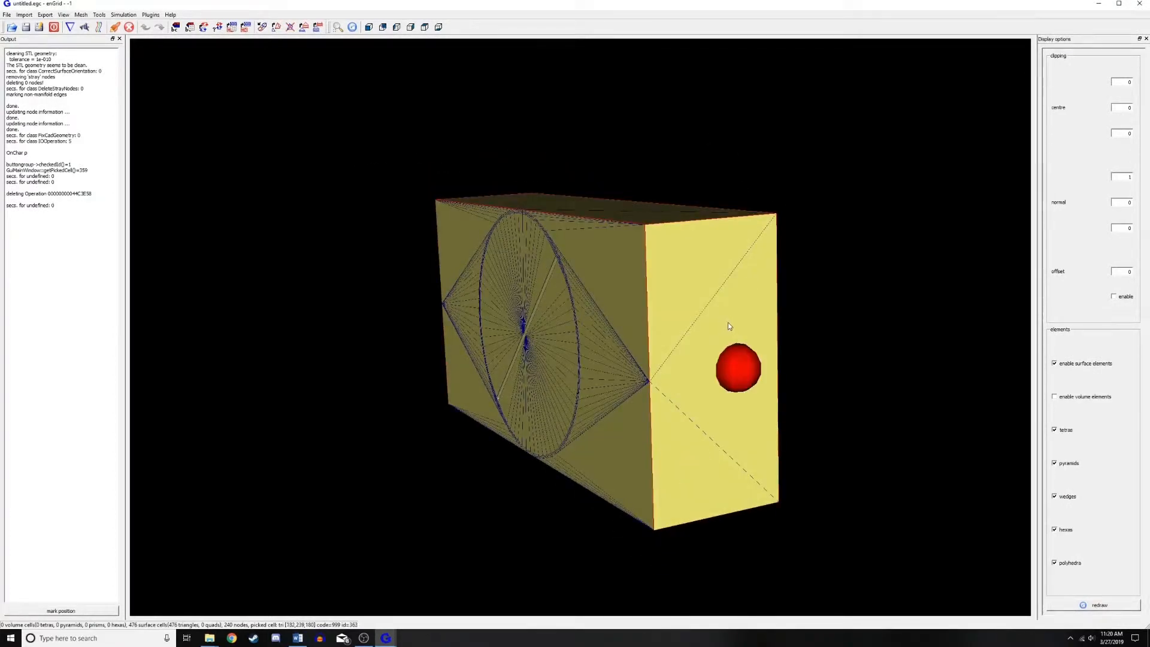
key(b)
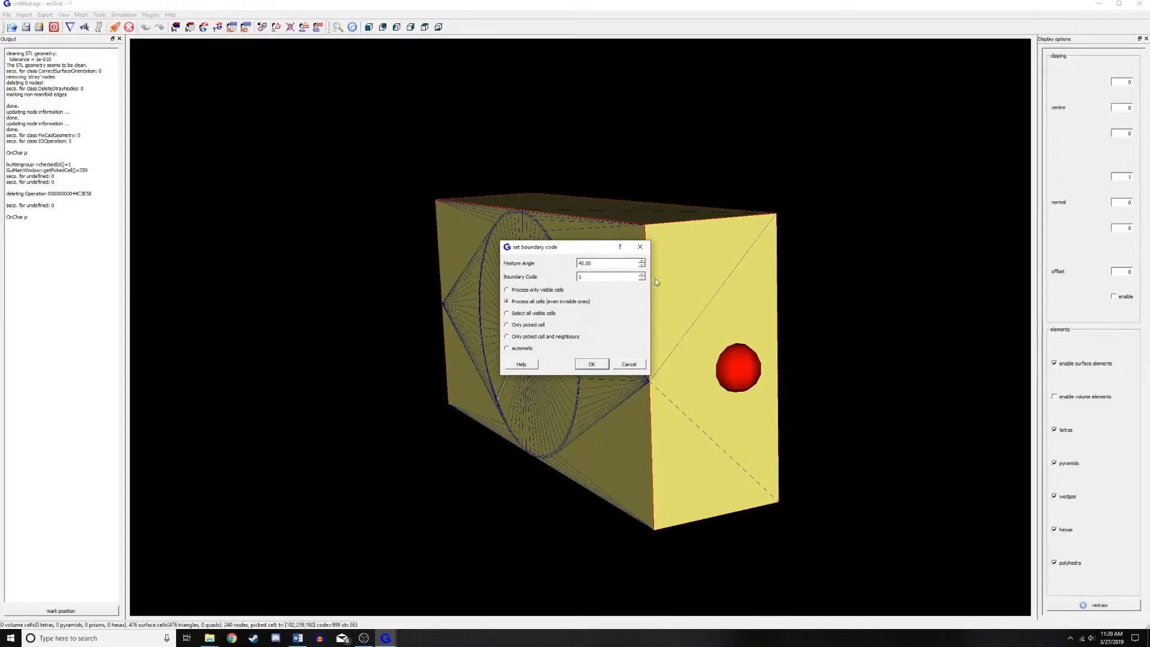
click(601, 366)
key(ctrl+b)
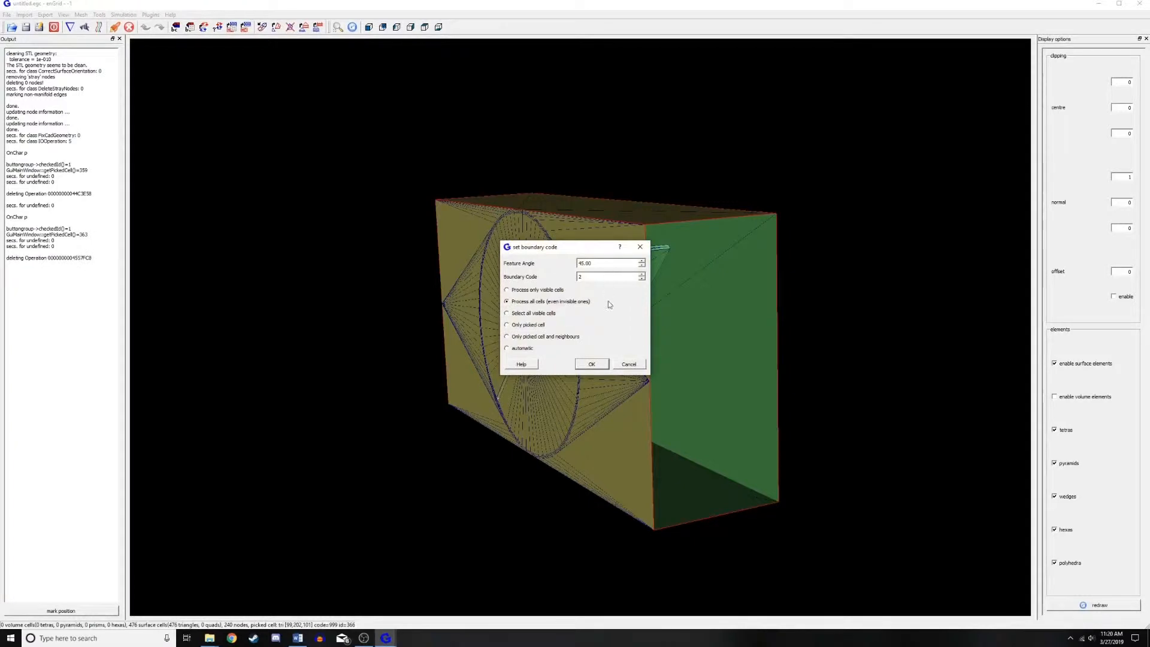
click(636, 367)
- Name boundary condition 2 outlet and boundary condition 999 wall
key(ctrl+e)
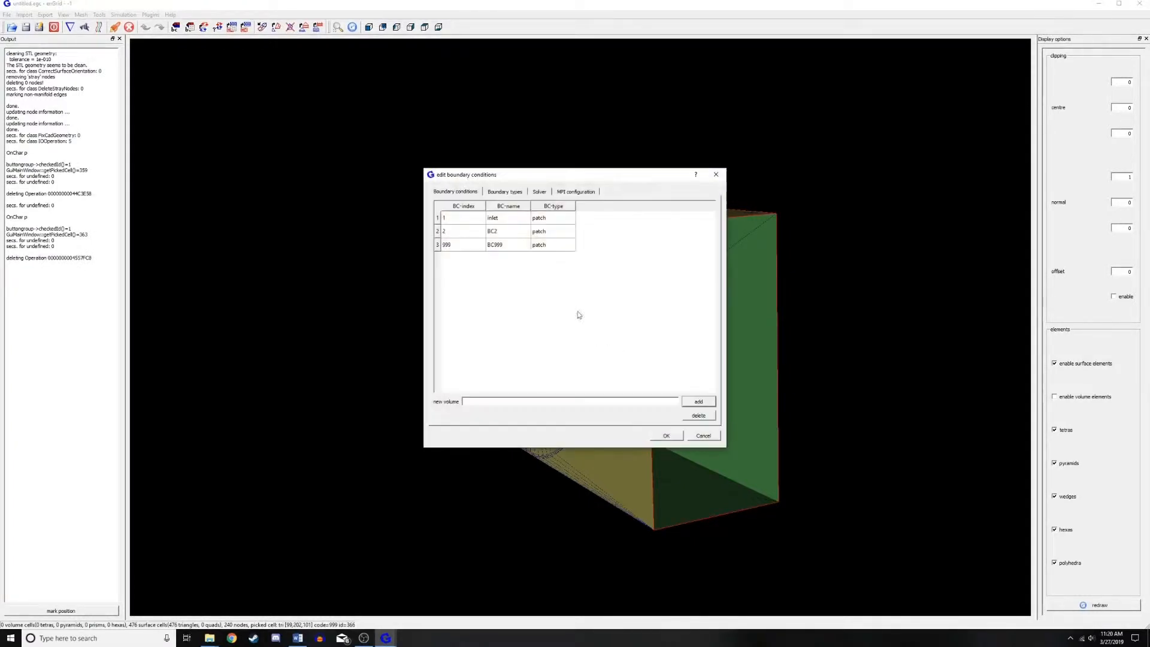
double_click(492, 234)
text(outlet)
double_click(498, 245)
text(wall)
click(666, 435)
- Export the geometry in SU2 format as Damper.su2 in the Sample Geometry folder, and close enGrid
drag(665, 437, 618, 295)
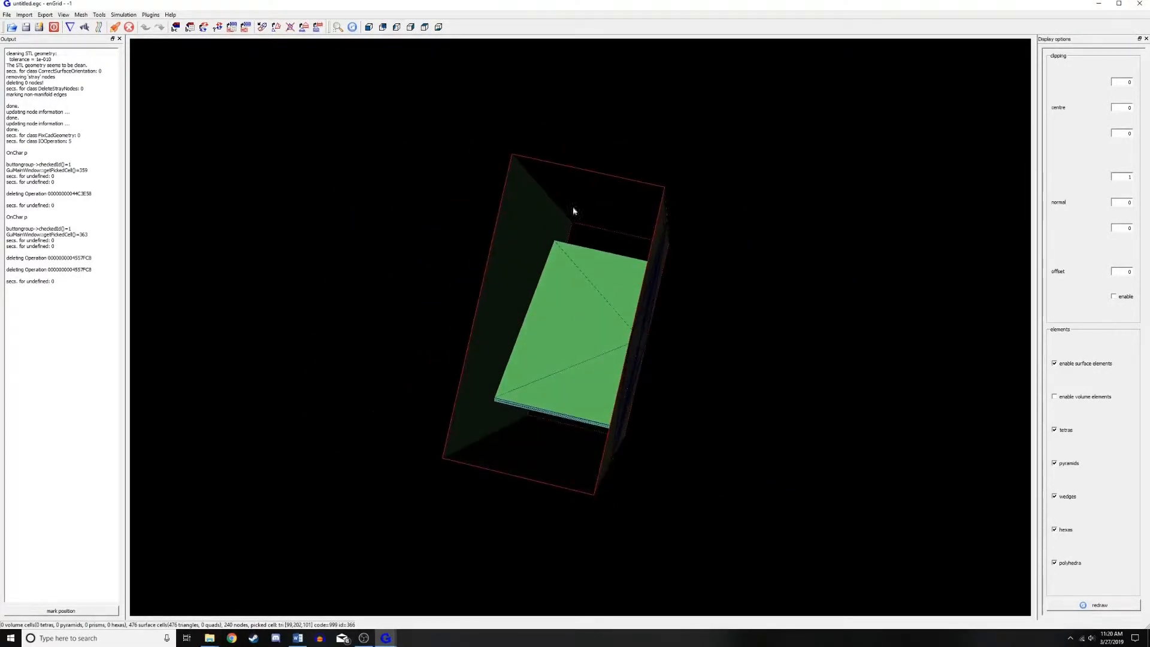
drag(450, 213, 196, 115)
click(45, 14)
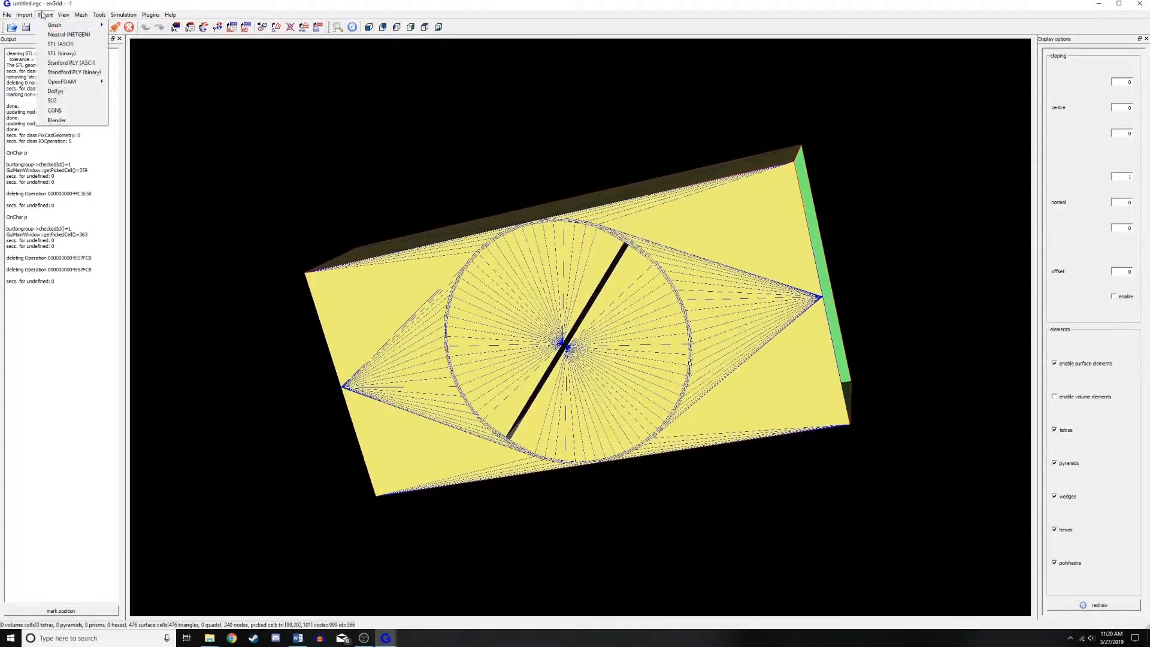
click(53, 100)
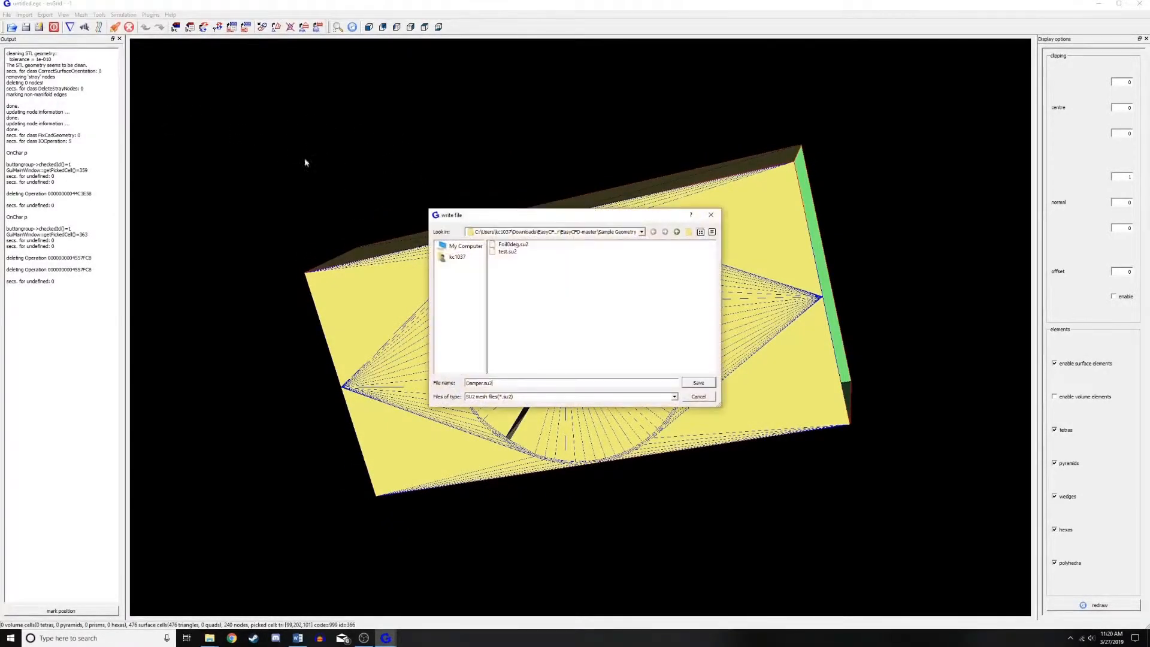
click(695, 383)
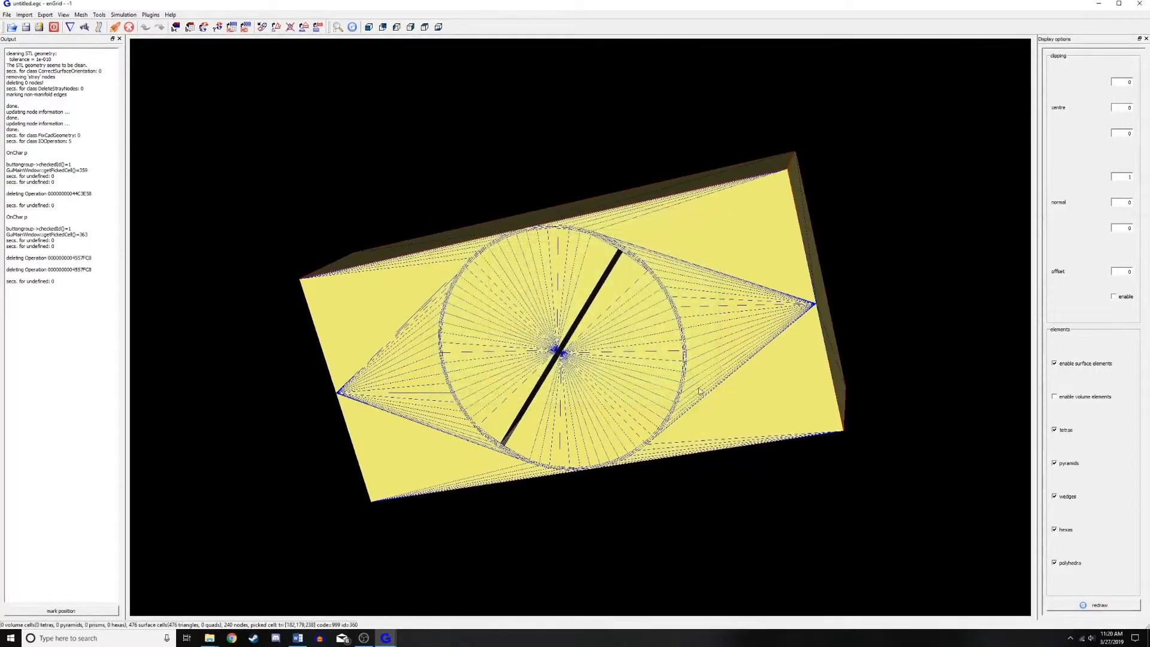
click(1140, 5)
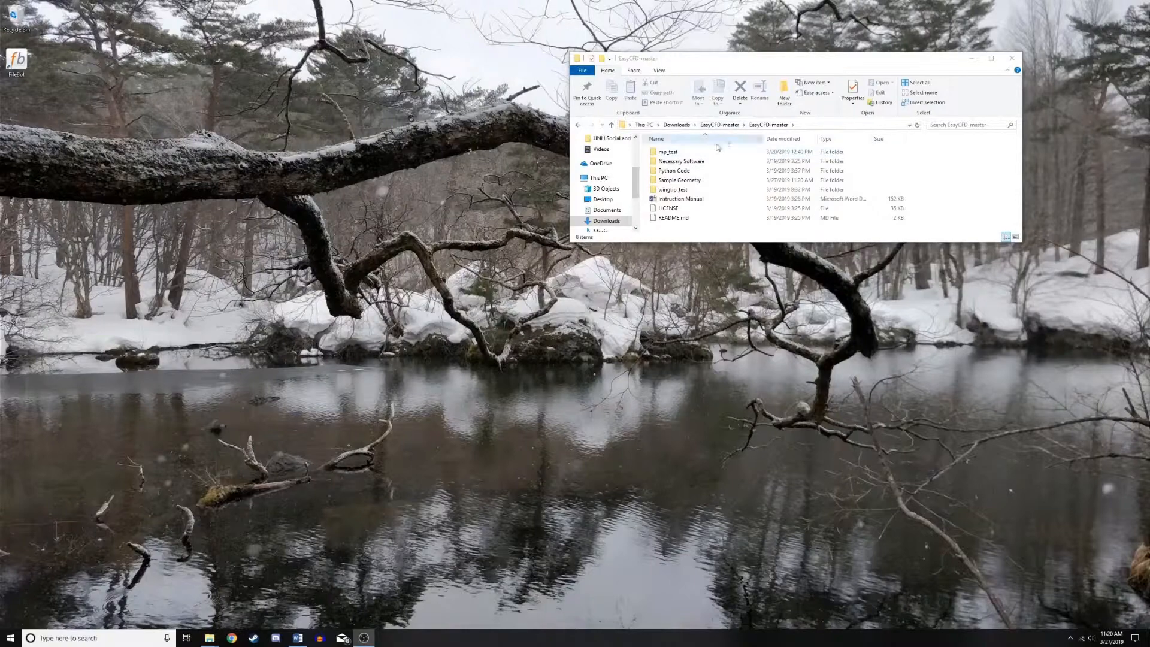
- Run the ezFOAM script from the Python Code folder and position its window clear of the desktop icons
double_click(695, 171)
double_click(668, 161)
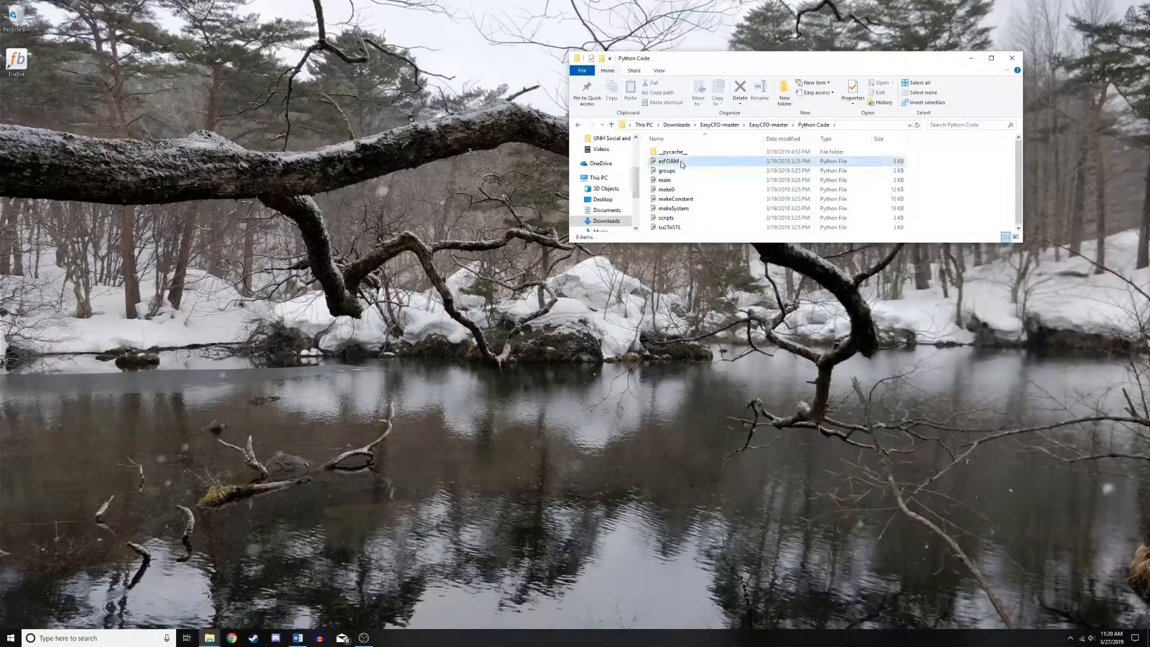
drag(173, 32, 366, 186)
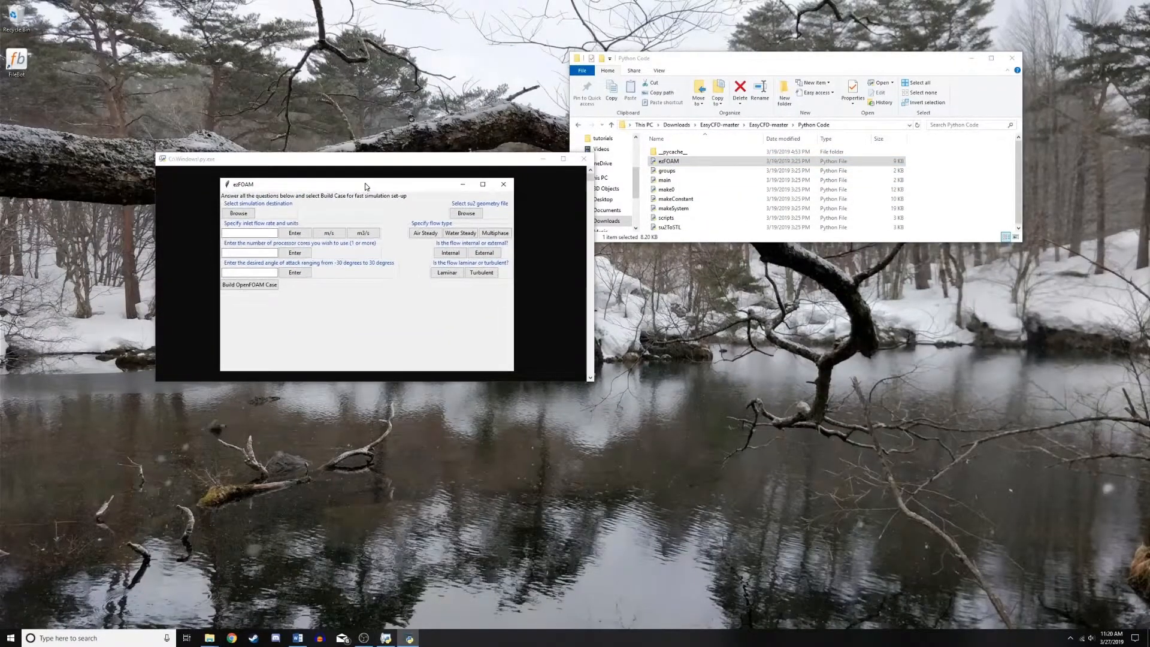
- Create a folder named damper_test in EasyCFD-master and choose it as the simulation destination
click(239, 213)
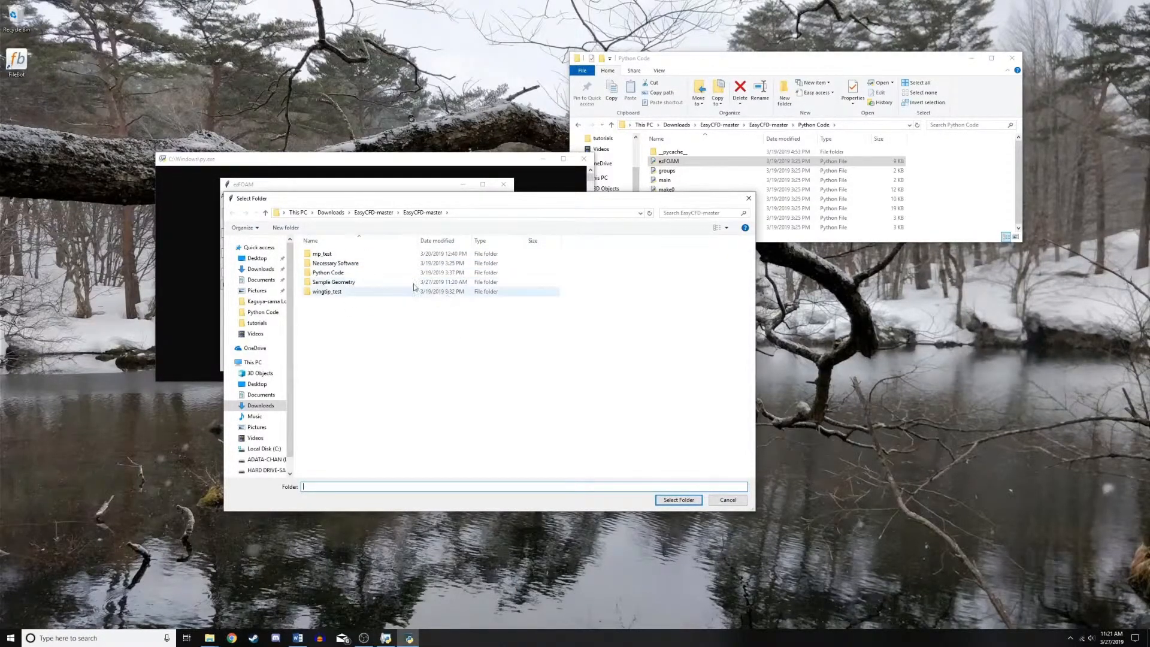
click(285, 227)
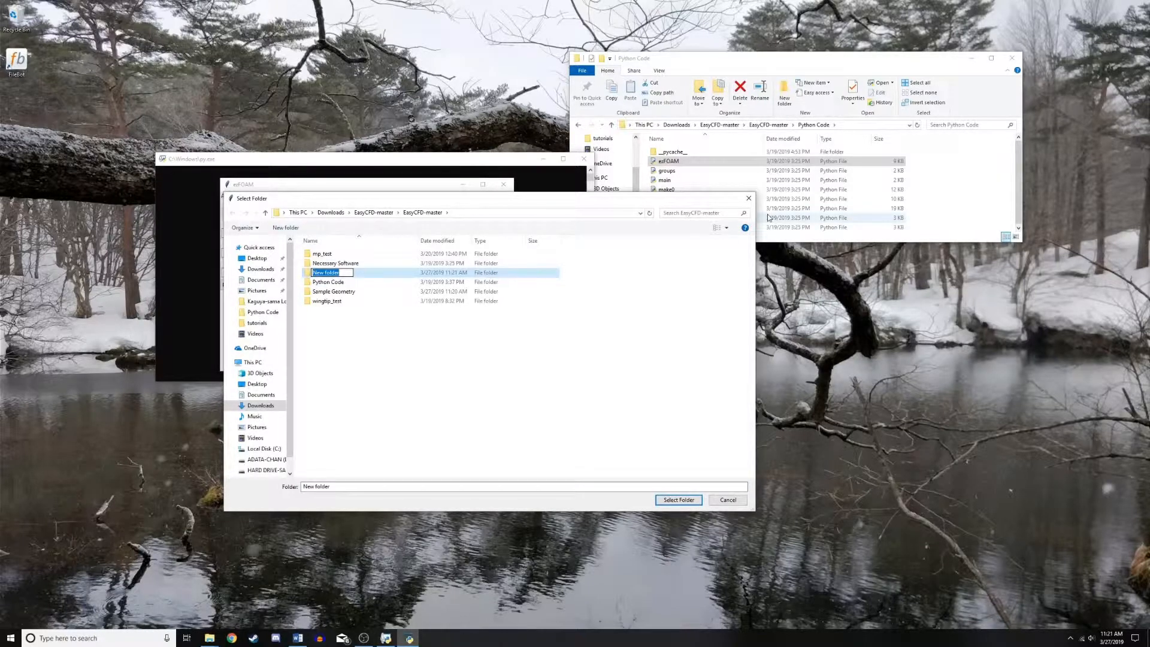
text(damper_test)
key(Return)
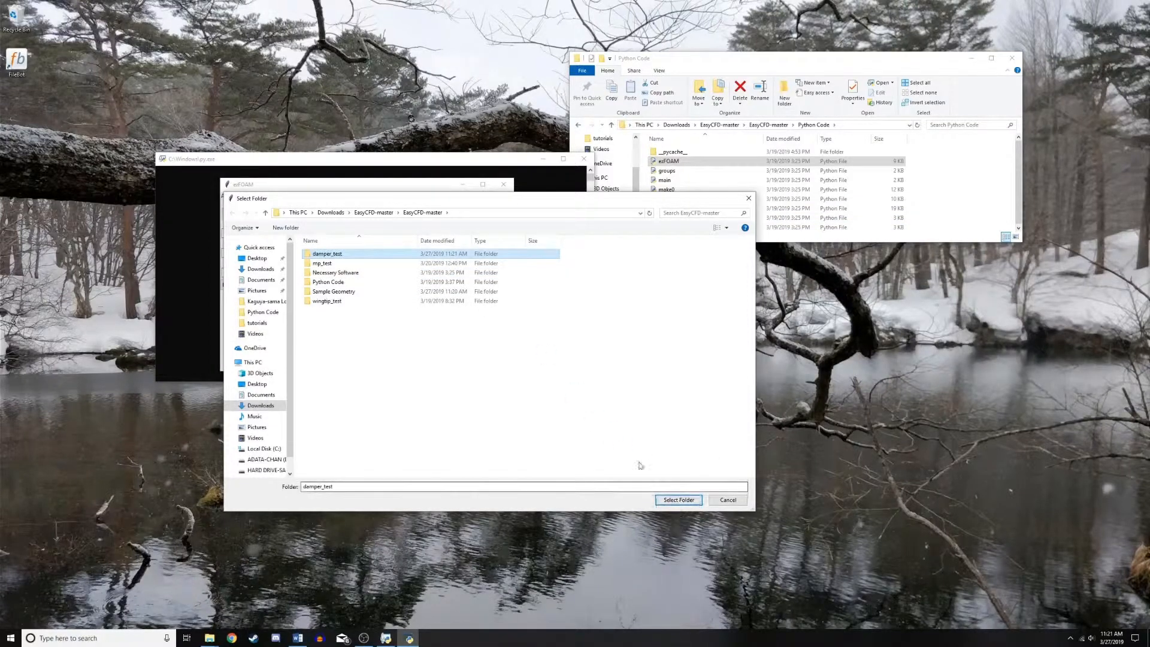
click(691, 501)
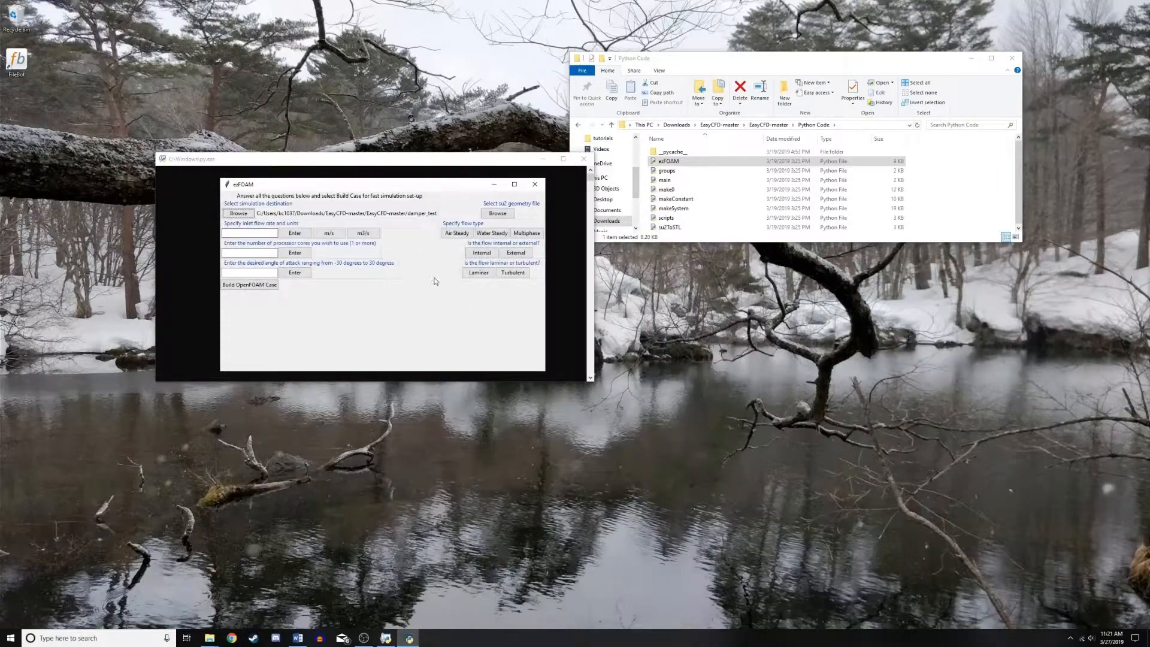
- Choose Damper.su2 from the Sample Geometry folder as the SU2 geometry file
click(497, 213)
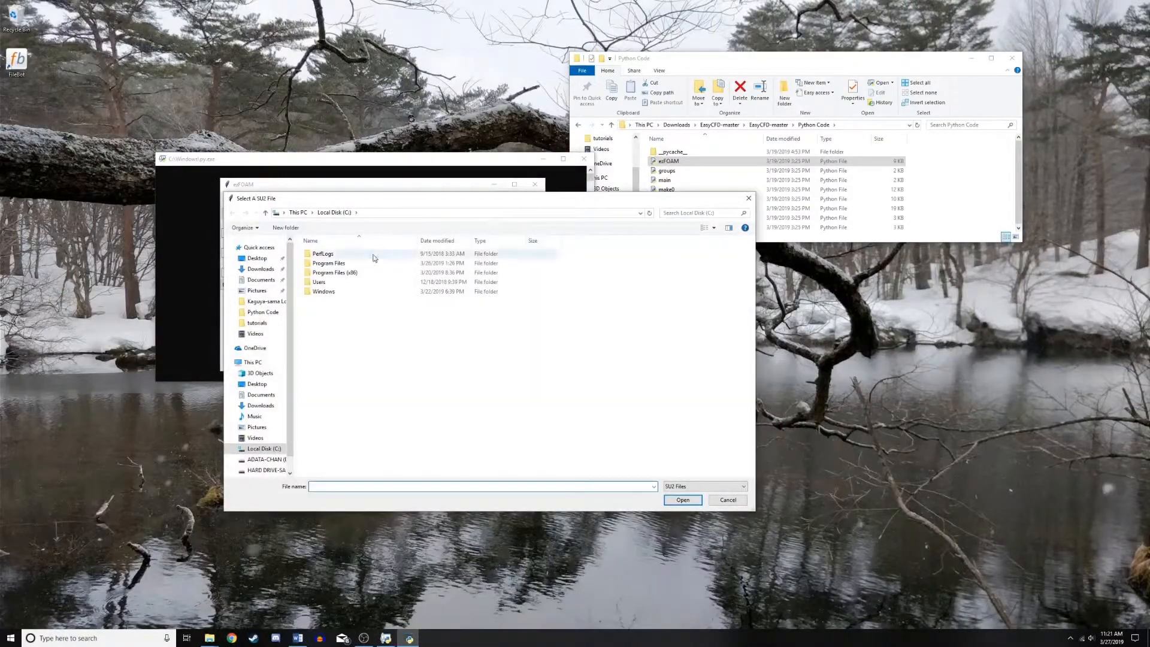
click(261, 269)
double_click(347, 256)
double_click(346, 258)
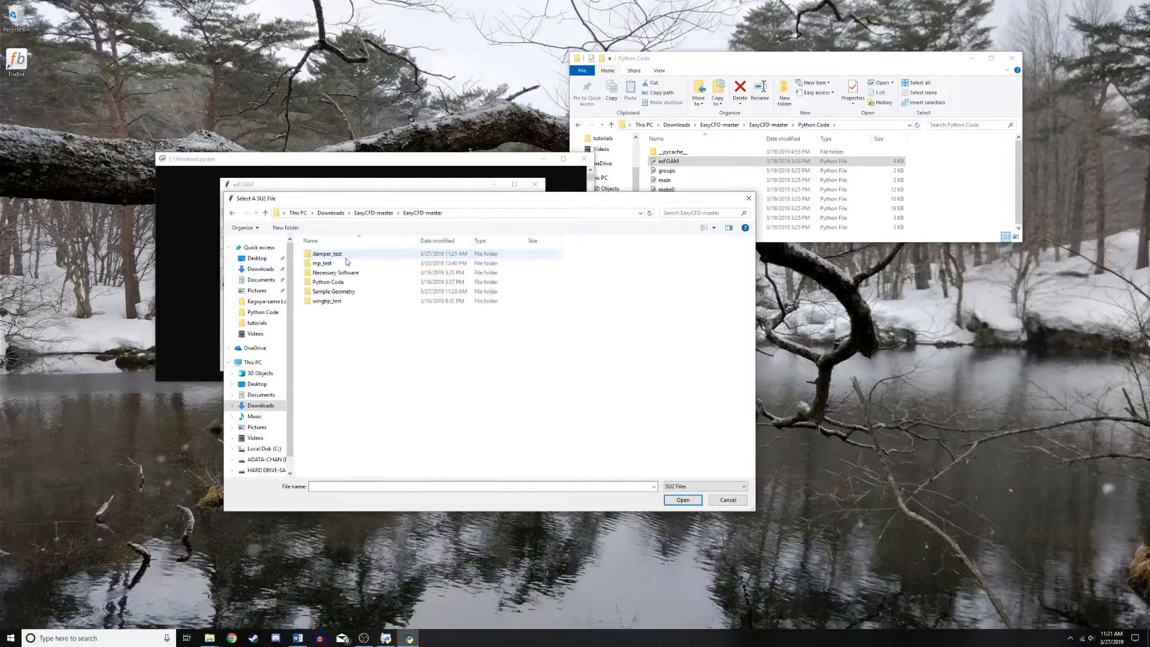
double_click(333, 292)
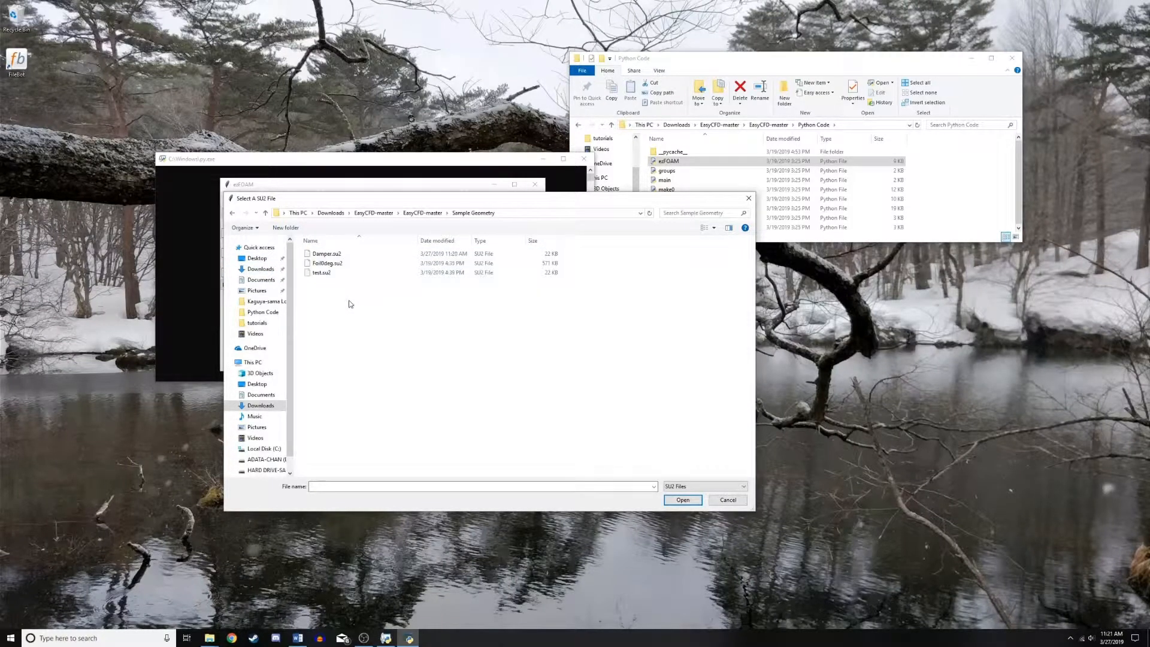
click(346, 257)
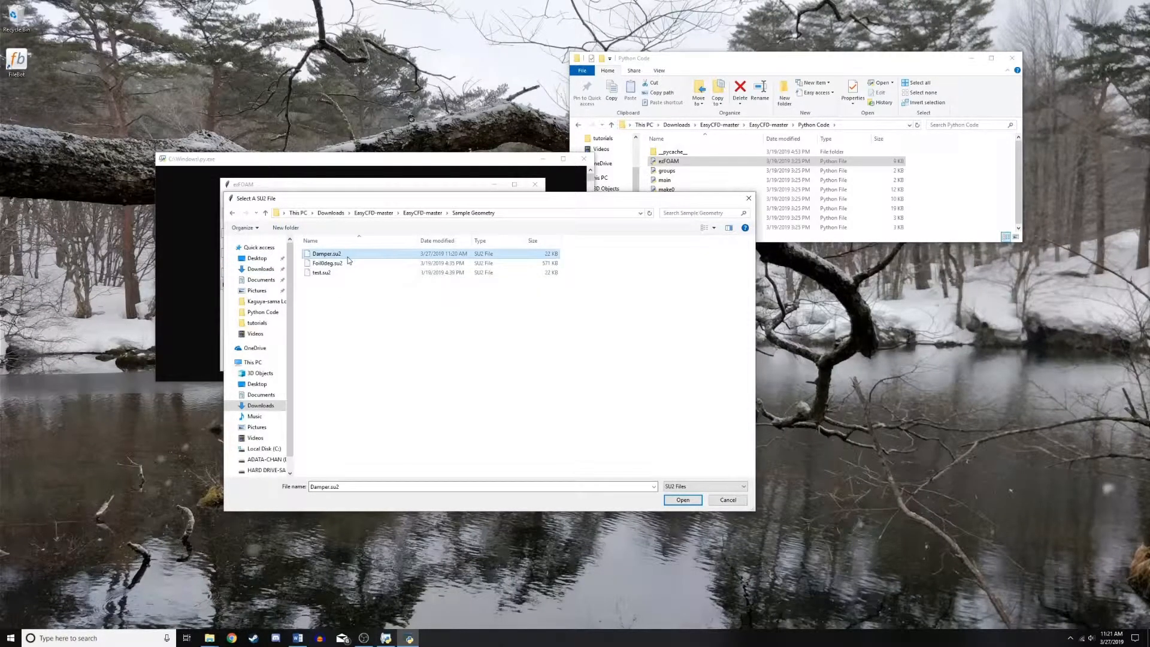
double_click(347, 259)
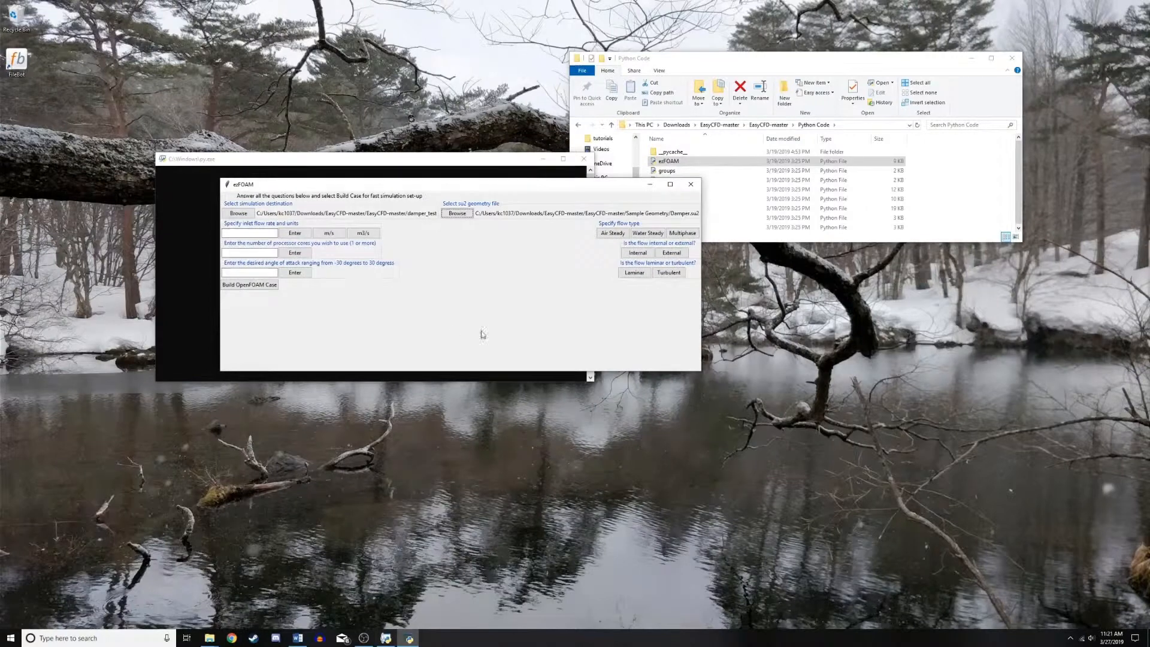
- Set the inlet flow rate to 5 m/s and the flow type to Air Steady
click(250, 233)
click(294, 233)
click(330, 234)
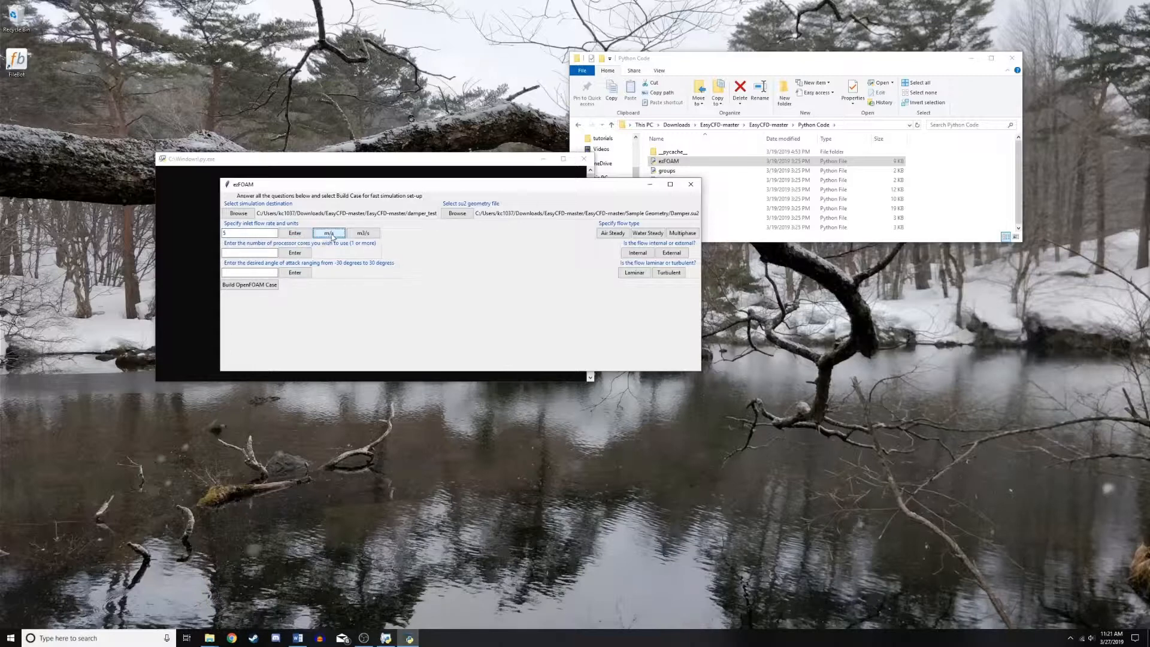
click(619, 236)
- Set the number of processor cores to 8 and specify the flow as internal
click(260, 252)
text(8)
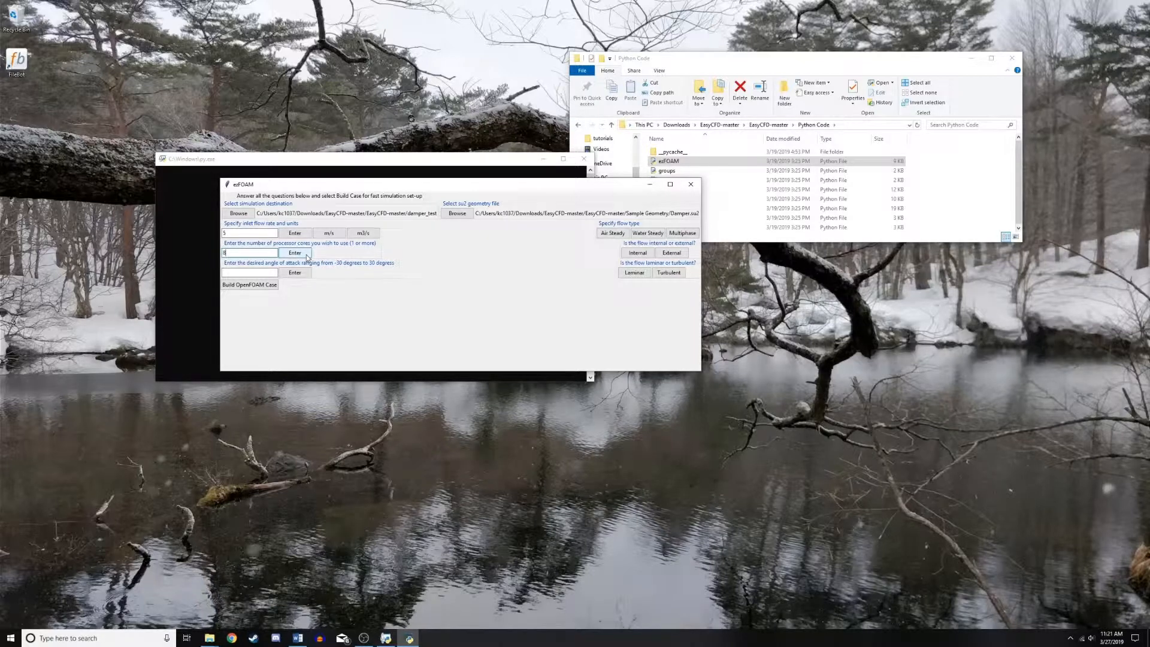
click(307, 256)
click(638, 254)
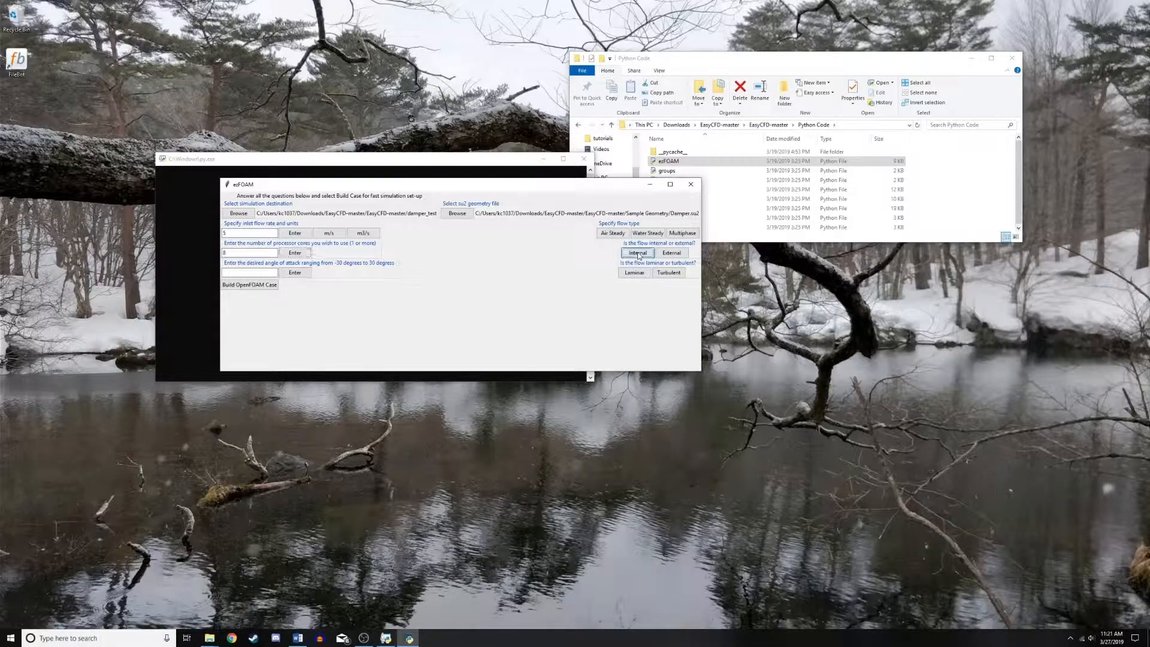
- Build the OpenFOAM case for laminar flow with an angle of attack of 0 degrees
click(256, 273)
text(0)
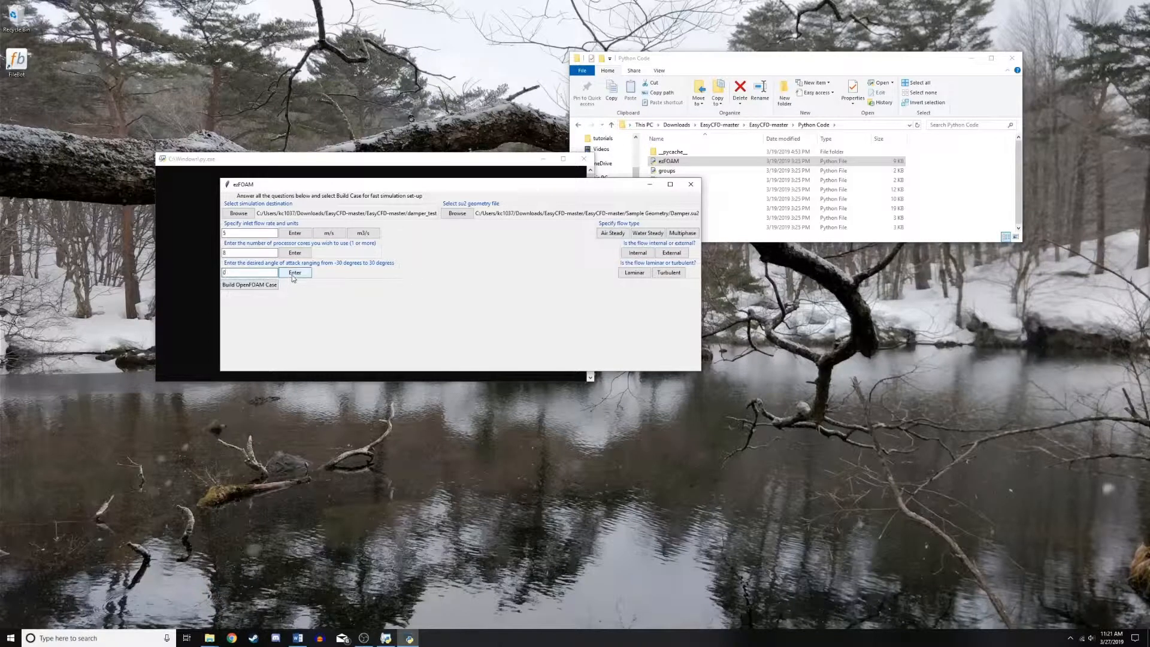
click(293, 273)
click(634, 273)
click(251, 285)
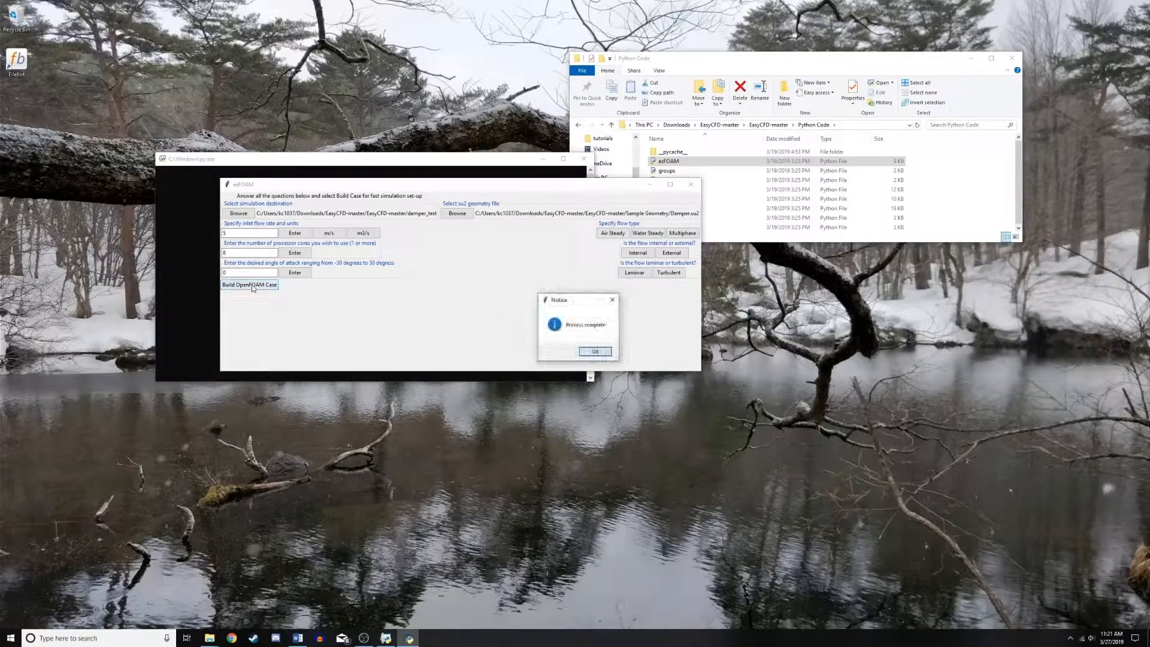
click(595, 351)
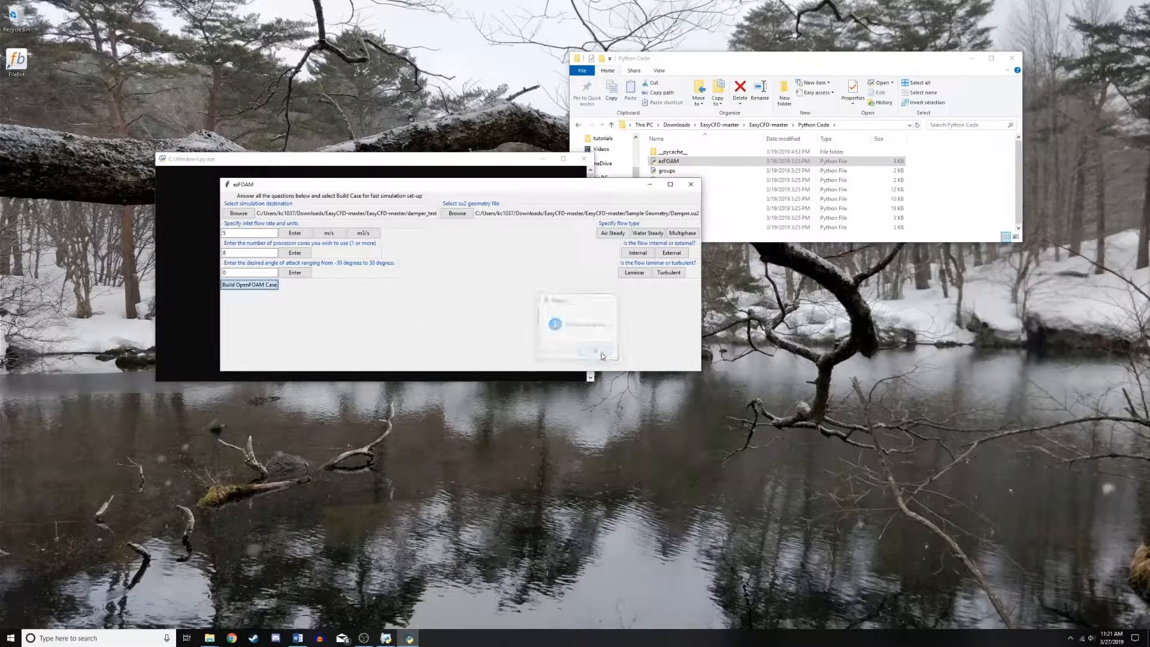
- Close ezFOAM, then run ./just_prep in a blueCFD-Core terminal opened on the test_clean folder in damper_test
click(690, 184)
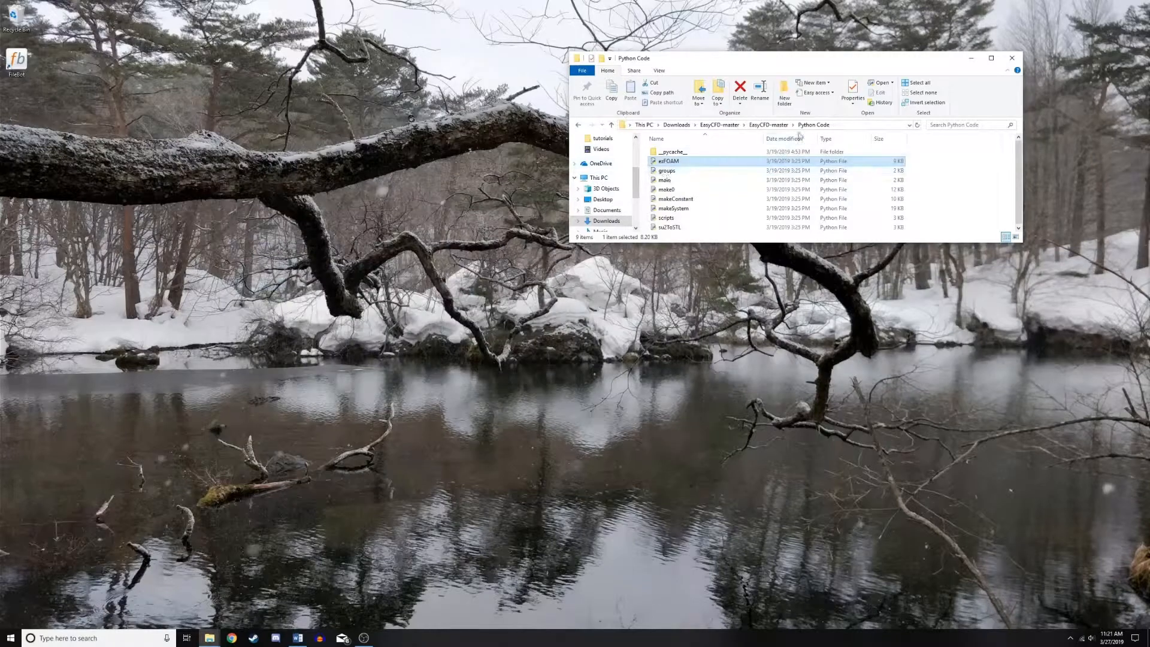
click(770, 125)
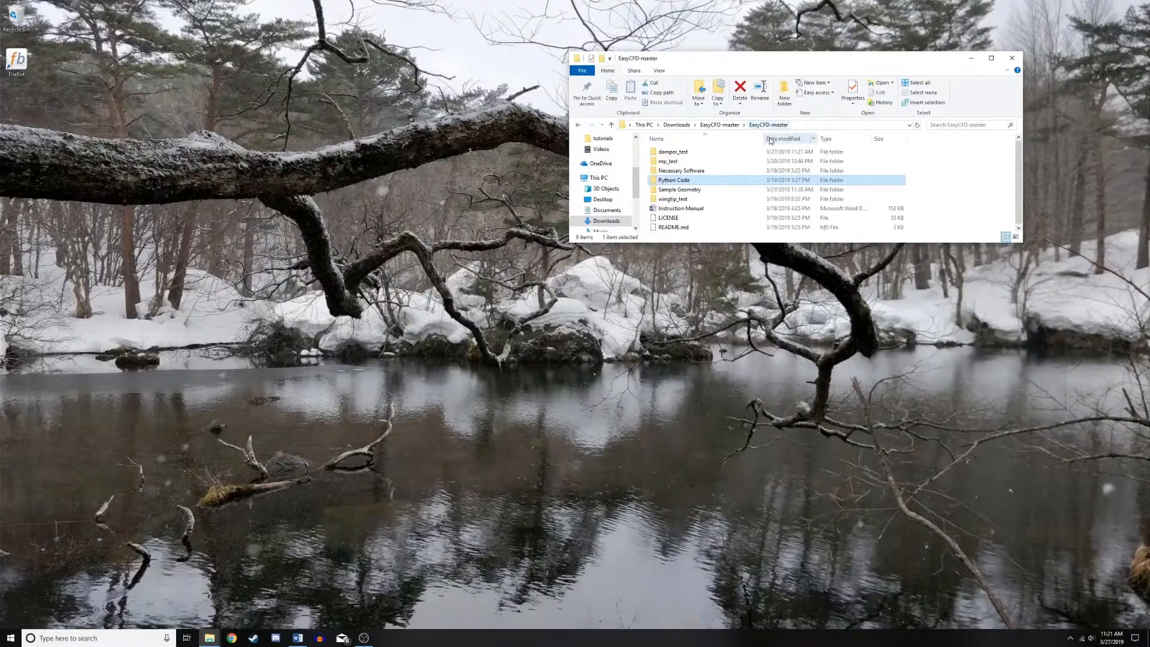
double_click(681, 152)
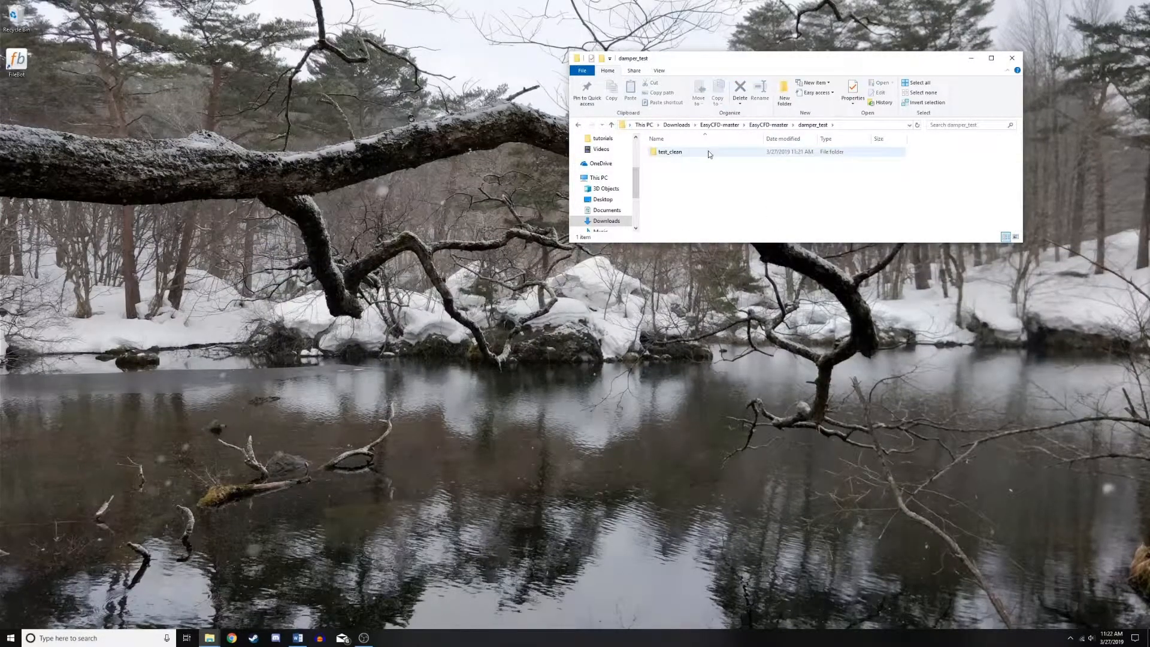
click(697, 154)
right_click(697, 155)
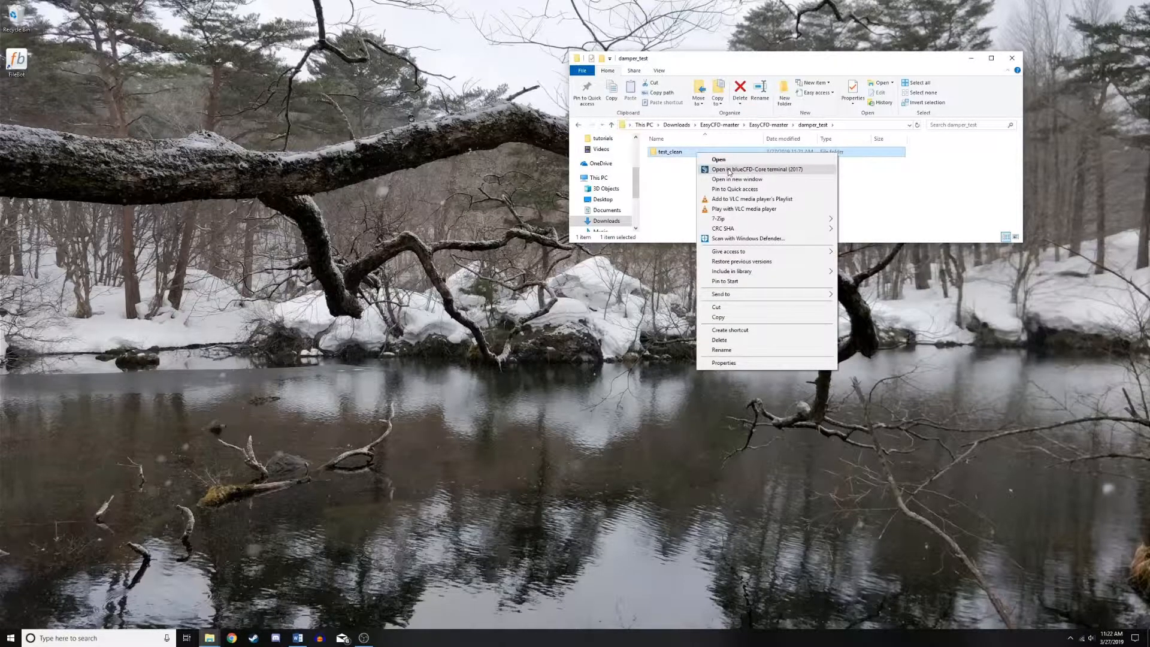
click(729, 170)
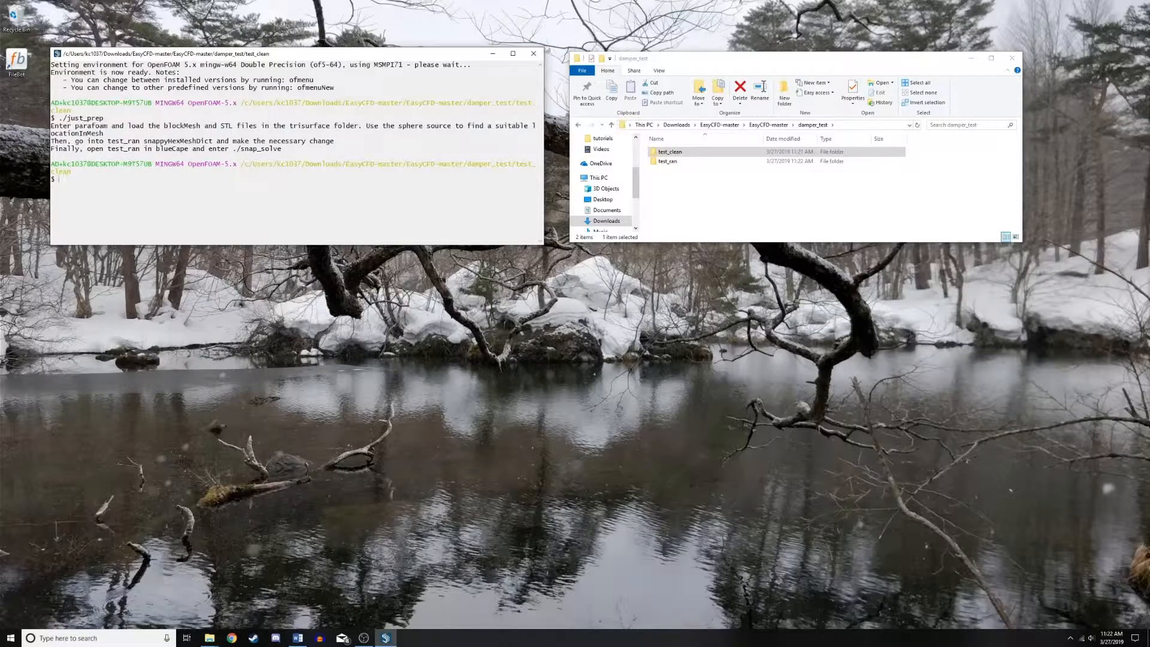
click(533, 53)
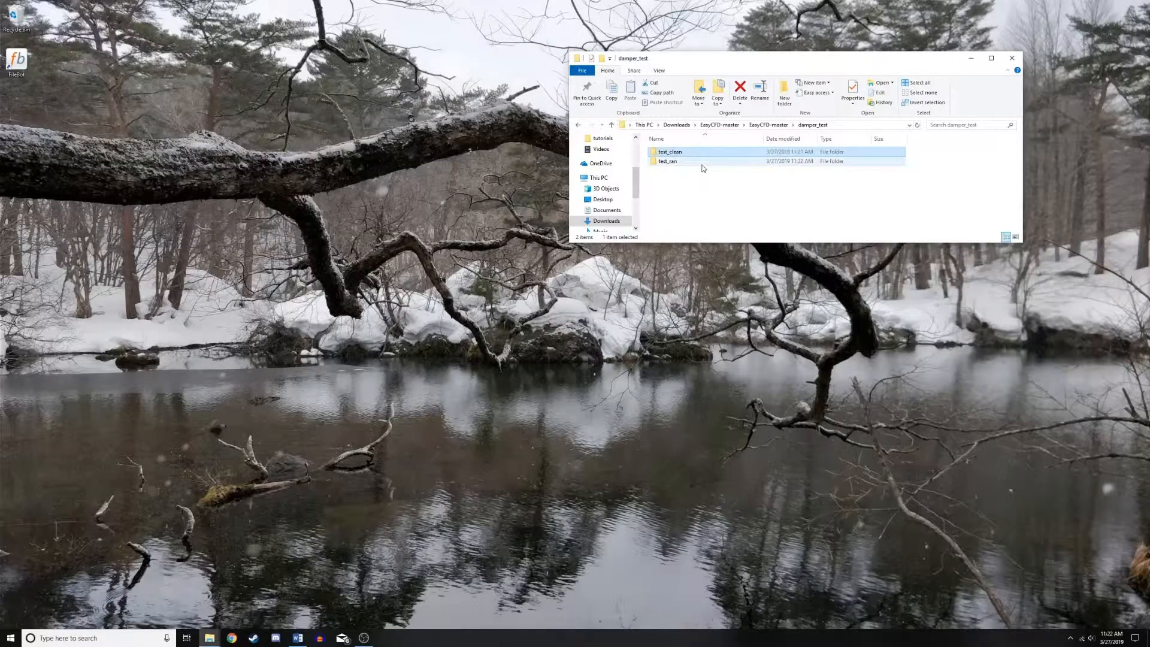
- Launch ParaView with parafoam from a blueCFD-Core terminal on test_ran and display the case's internal mesh
click(703, 162)
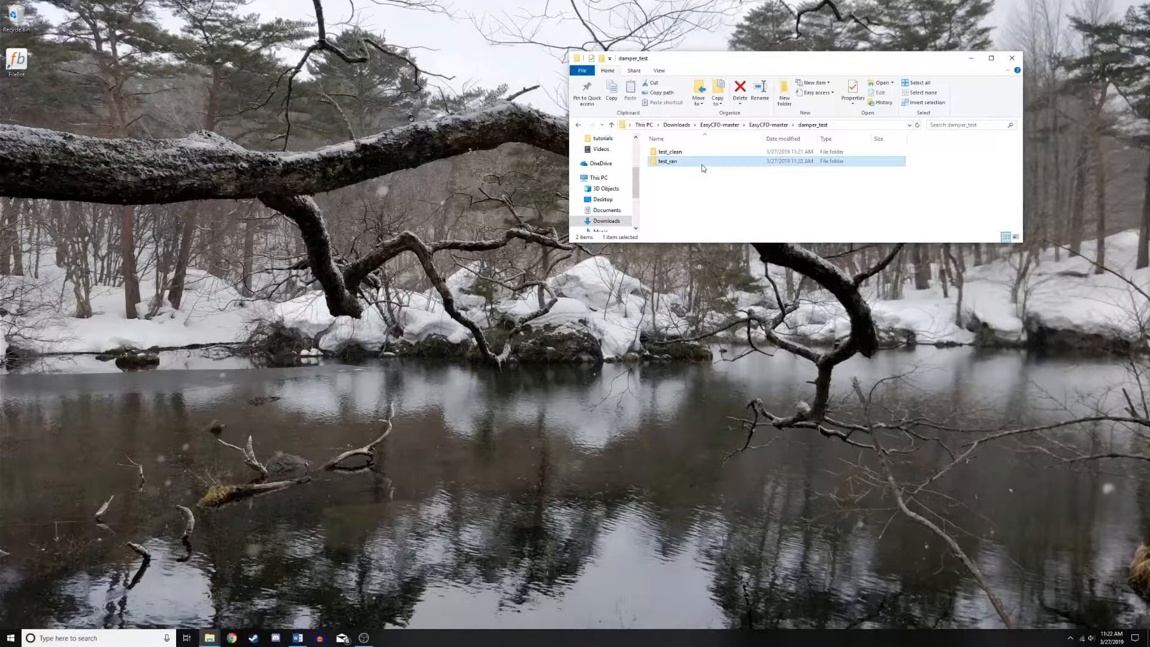
right_click(703, 162)
click(720, 182)
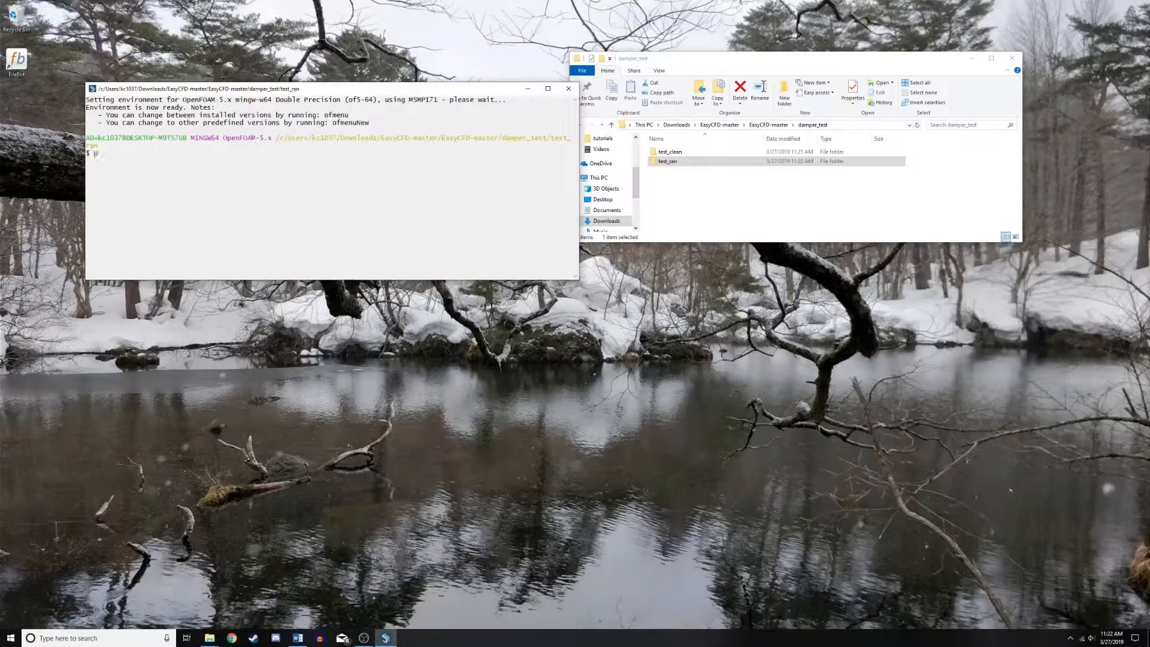
text(parafoam)
key(Return)
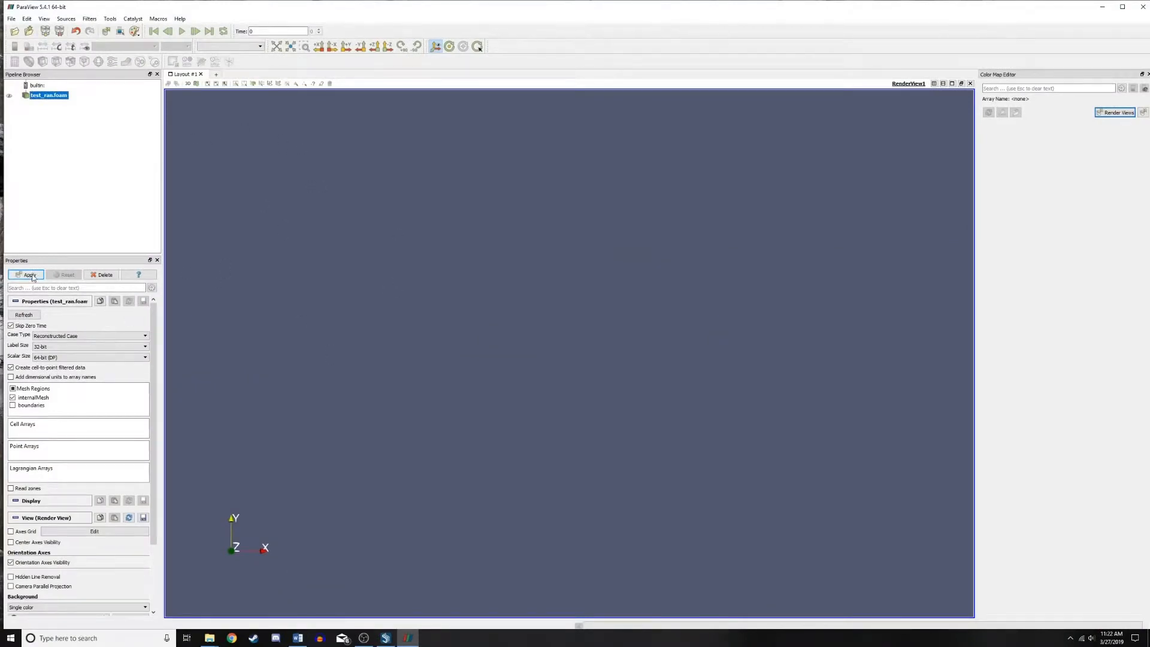
drag(405, 218, 350, 252)
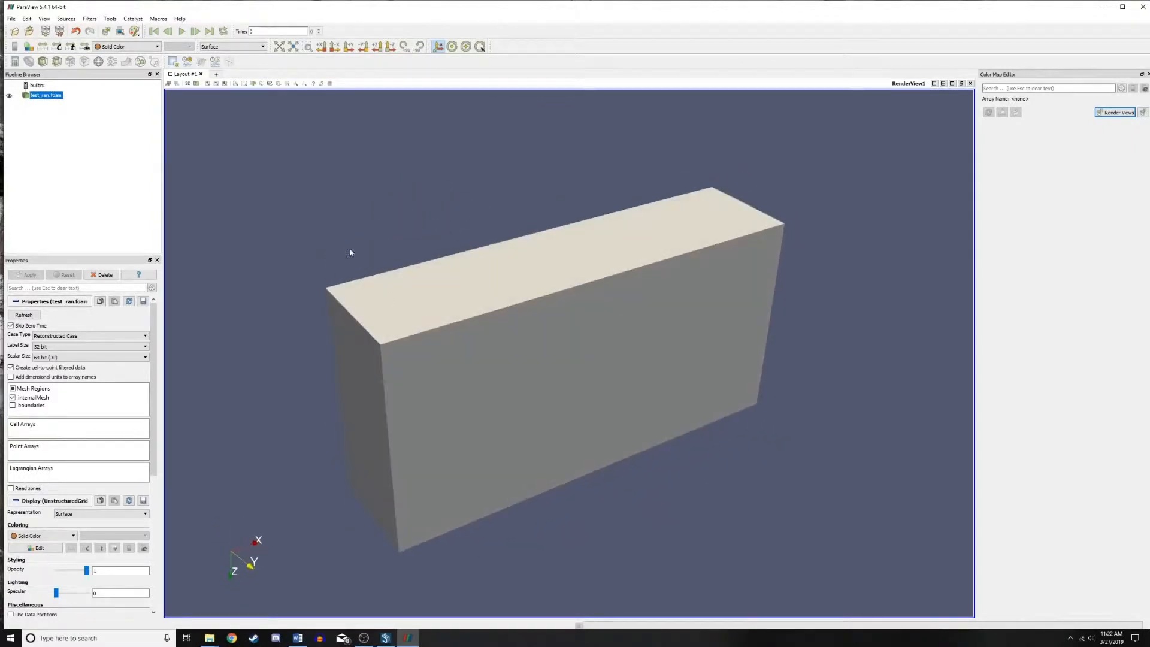
- Load inlet.stl, outlet.stl and wall.stl from the case's constant/triSurface folder and display them with the block mesh
click(15, 36)
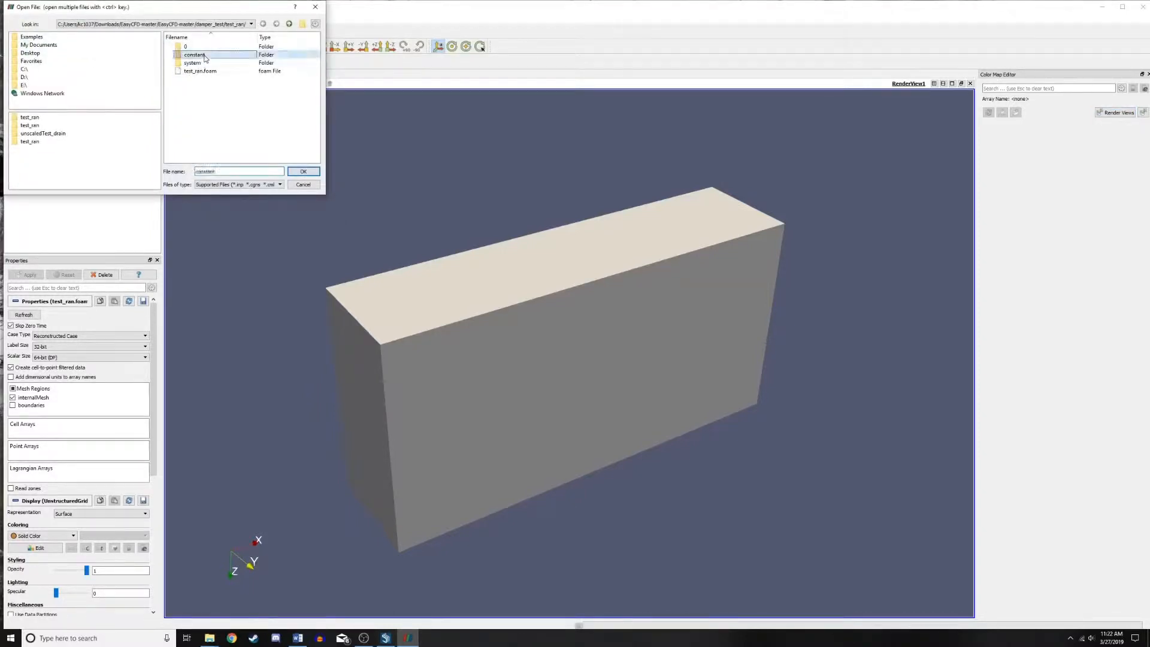
double_click(198, 55)
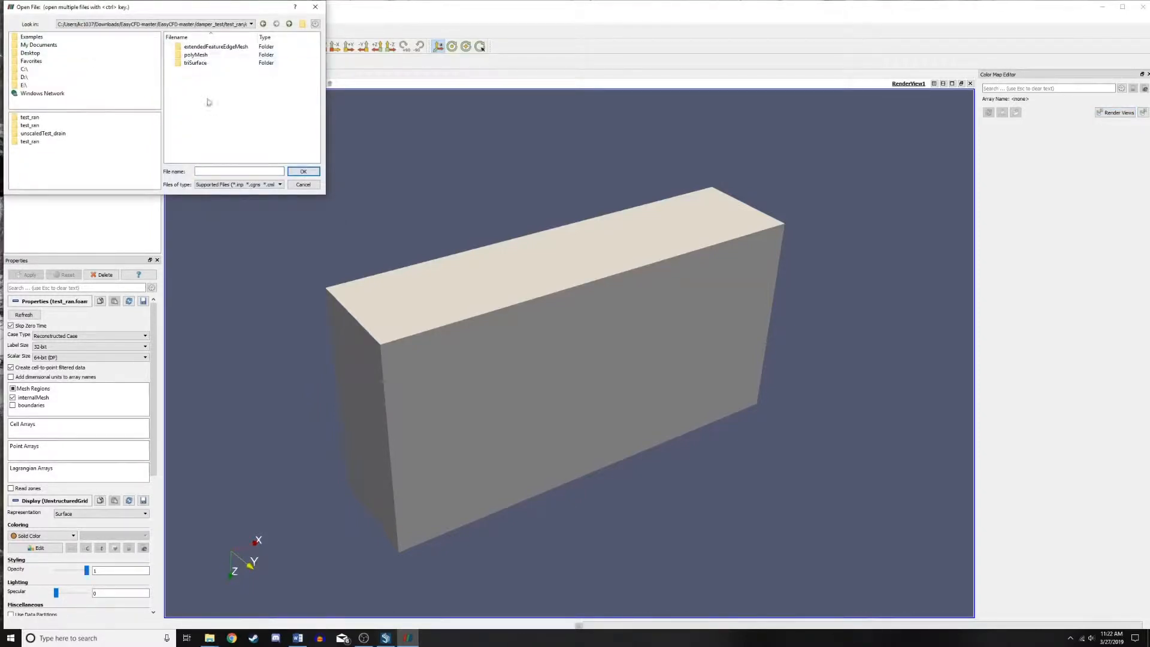
double_click(210, 63)
drag(208, 99, 203, 38)
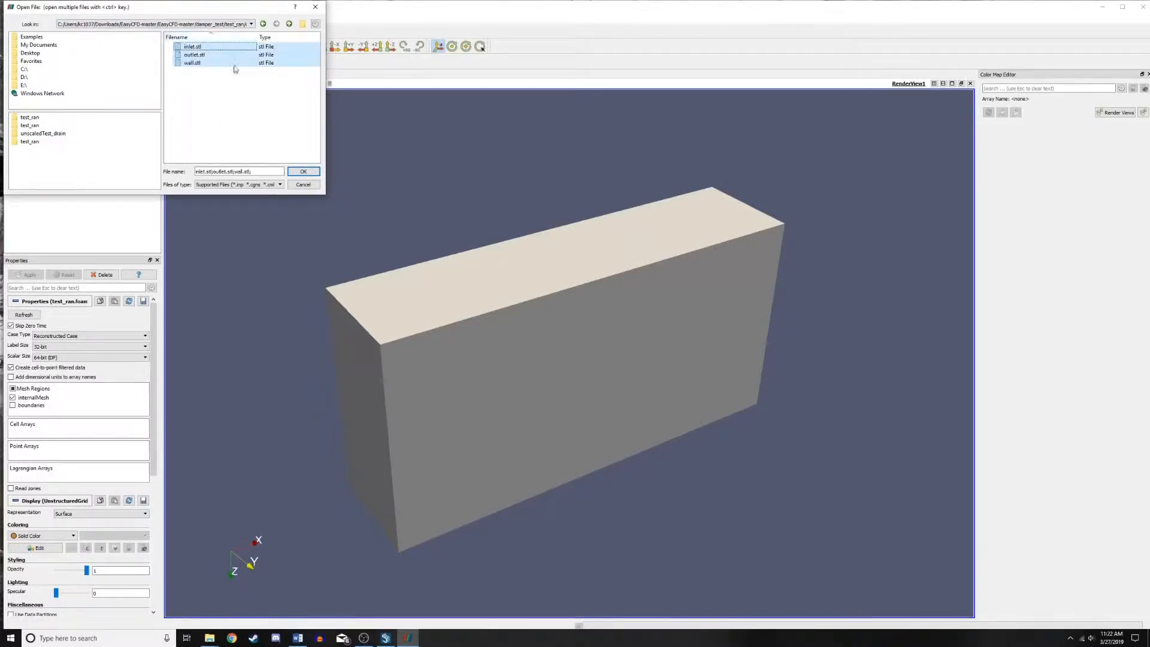
click(304, 173)
click(26, 274)
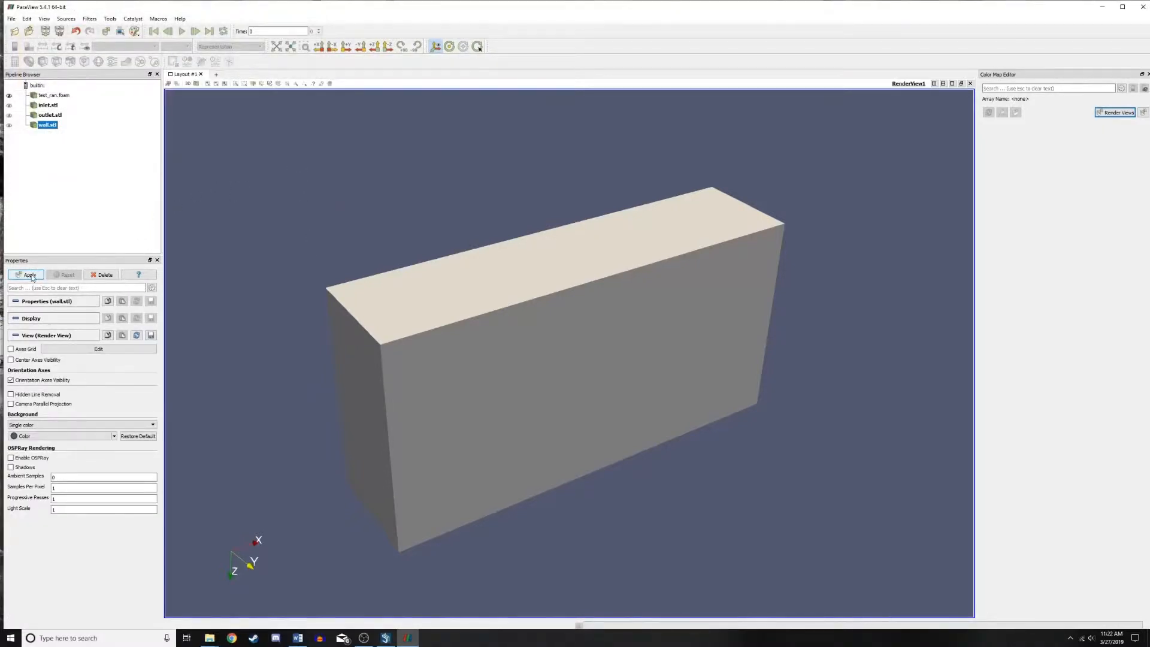
drag(334, 249, 192, 133)
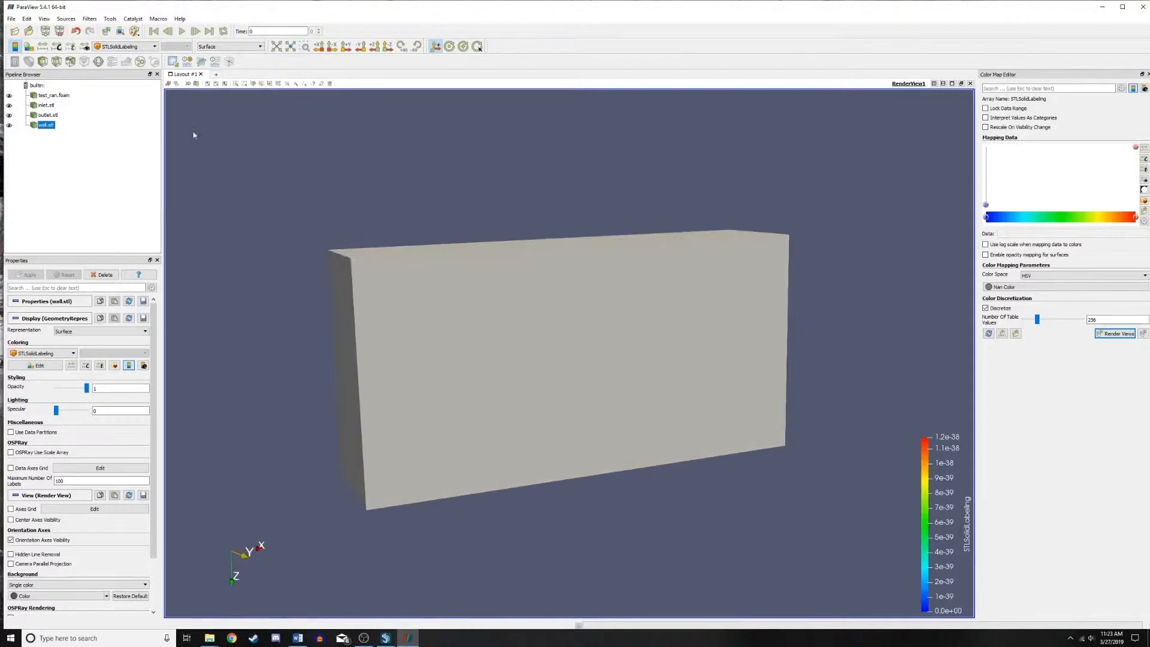
- Make the test_ran.foam block mesh semi-transparent with an opacity of 0.44
click(51, 96)
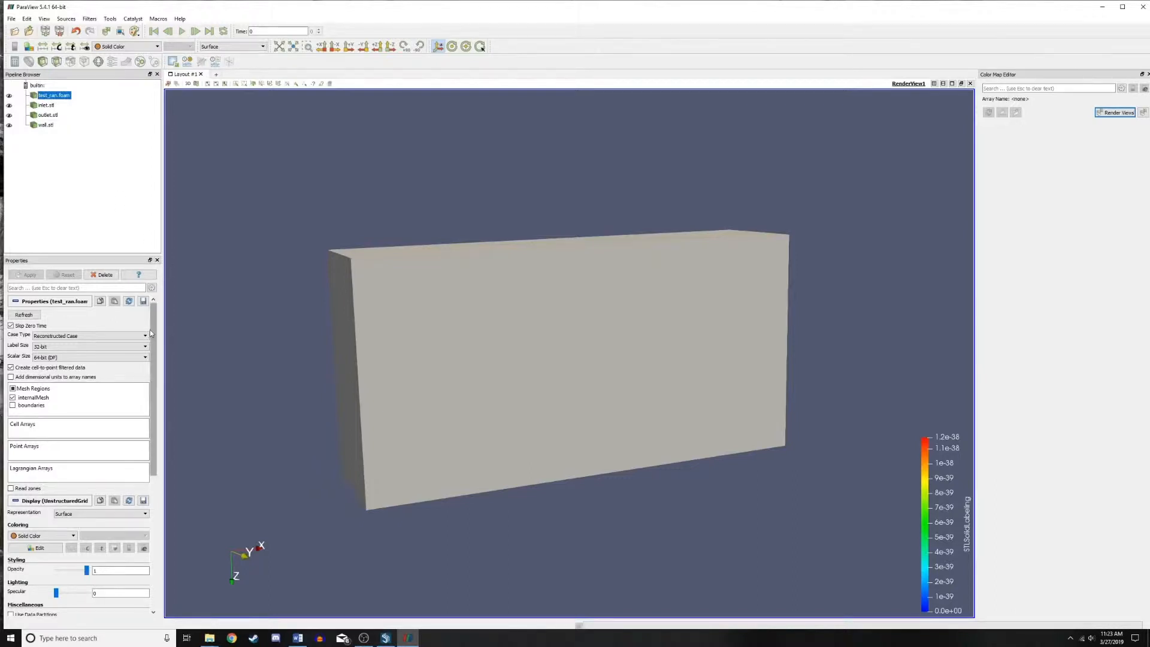
scroll(90, 419, down, 4)
drag(88, 442, 69, 440)
drag(250, 300, 350, 230)
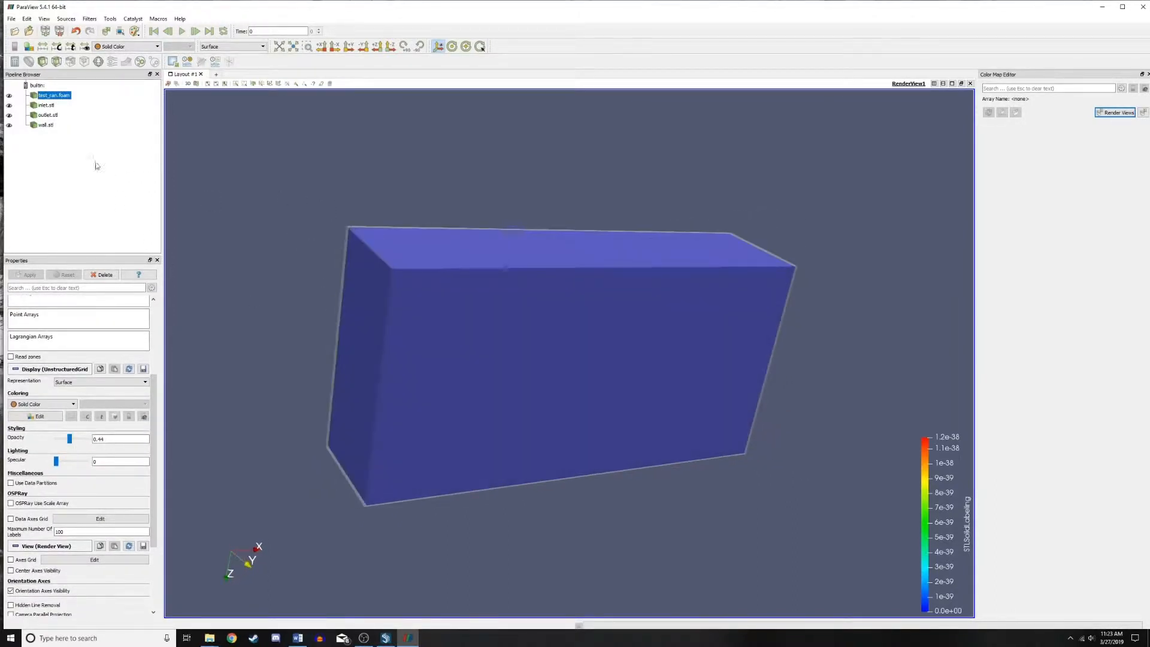
- Set the opacity of wall.stl to 0.35 and inspect the damper plate inside the duct from several angles
click(48, 125)
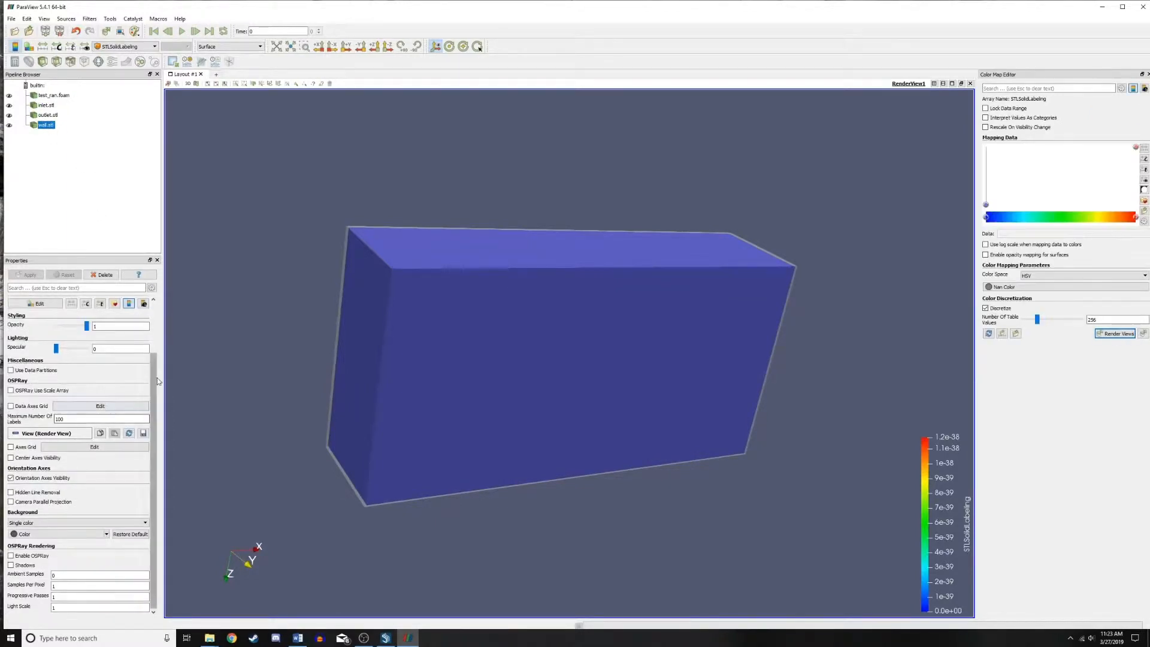
drag(86, 326, 67, 327)
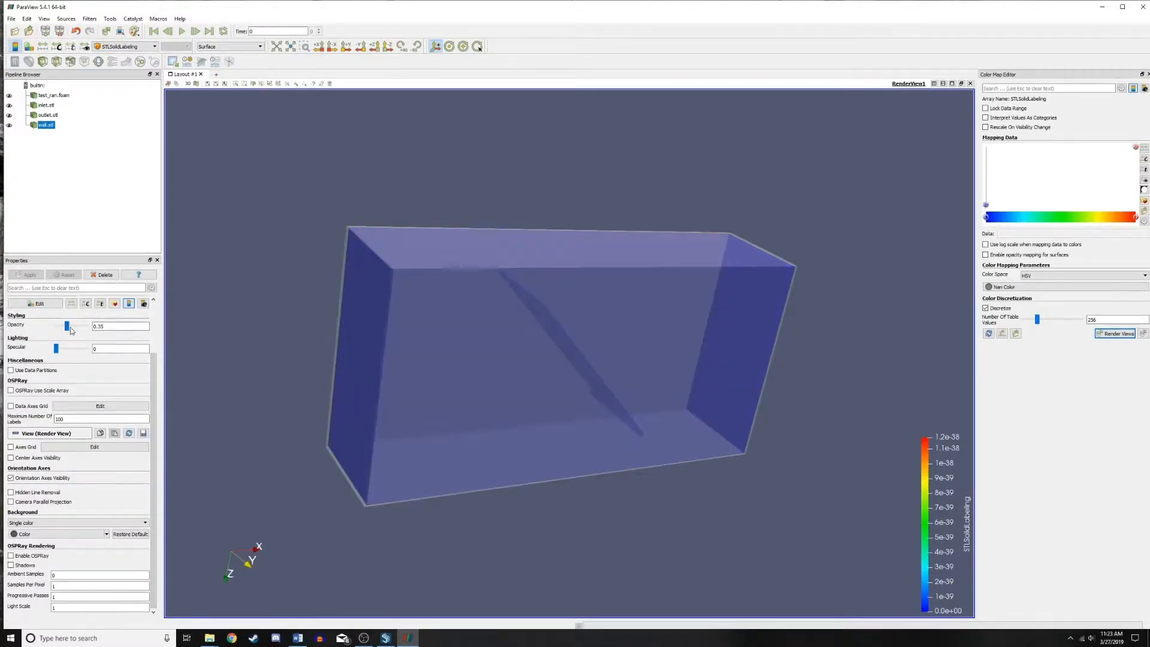
drag(204, 198, 284, 180)
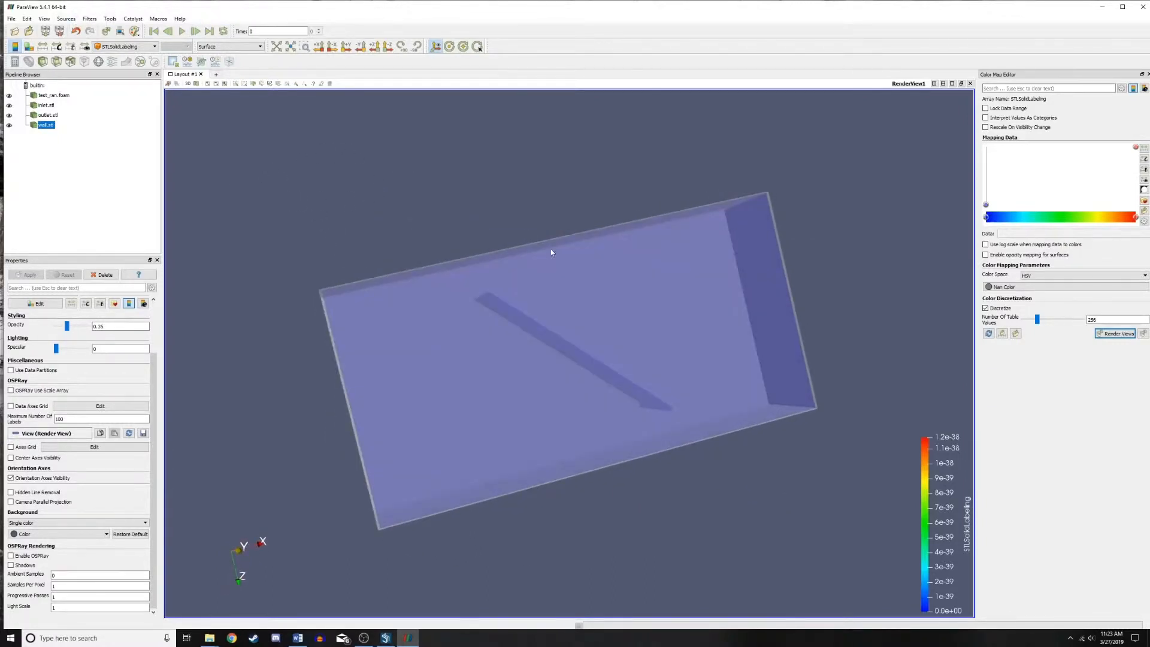
drag(551, 249, 619, 273)
drag(595, 154, 642, 267)
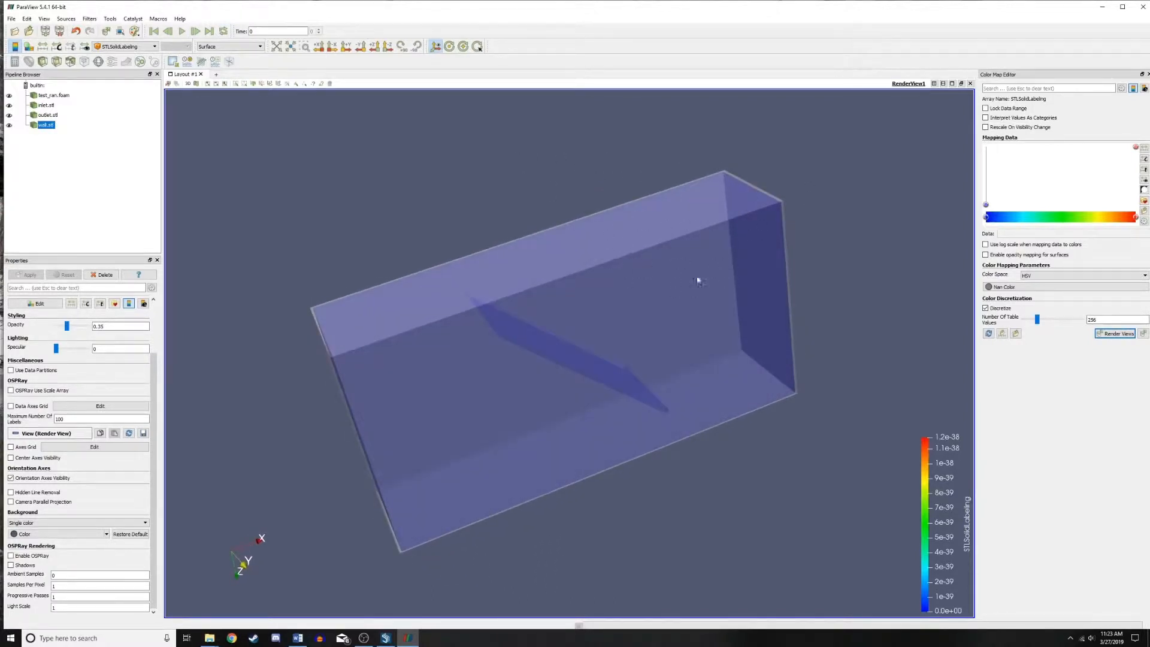
drag(696, 301, 806, 197)
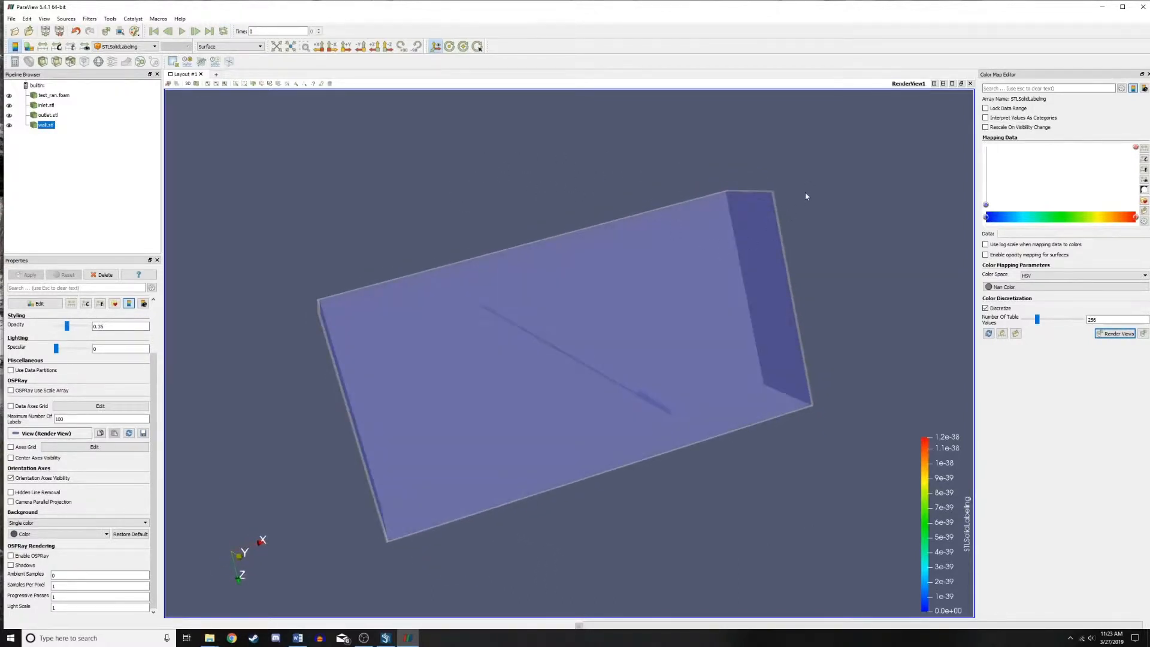
drag(708, 286, 761, 232)
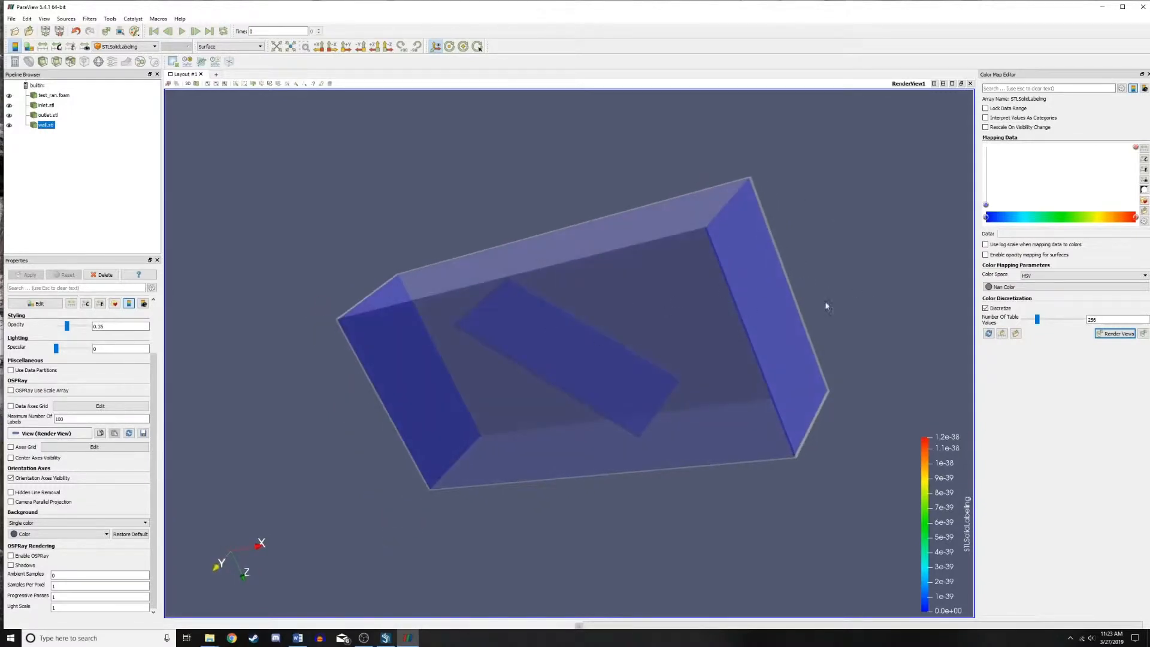
drag(582, 213, 719, 380)
- Add a sphere source and set its radius to 0.05
click(65, 18)
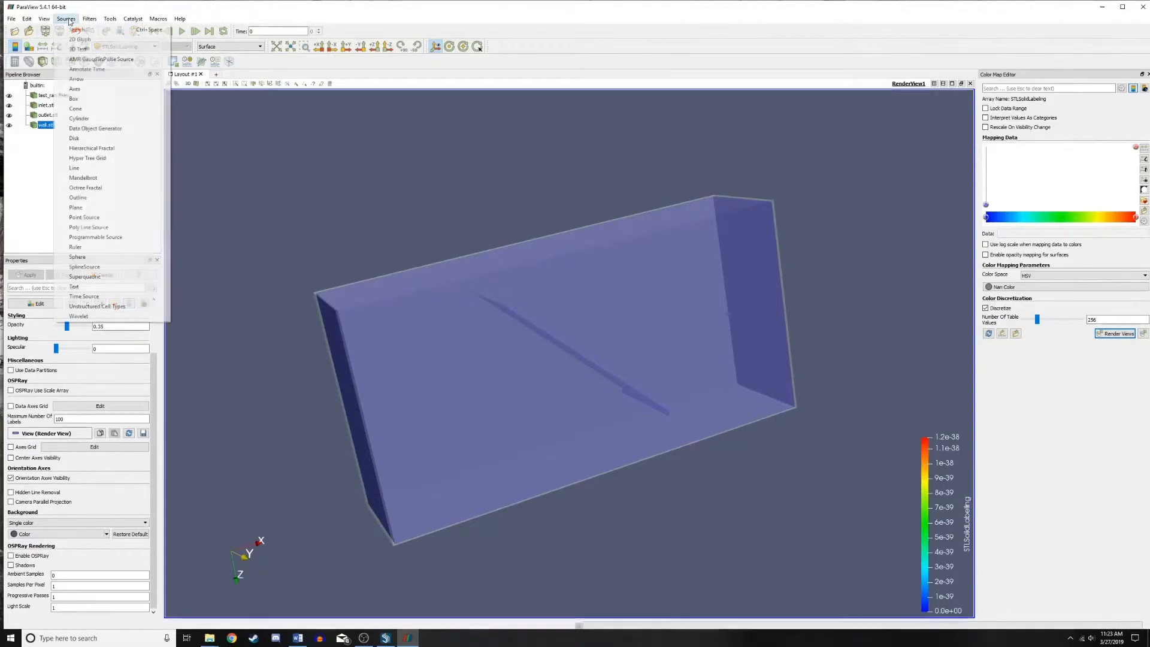
click(78, 257)
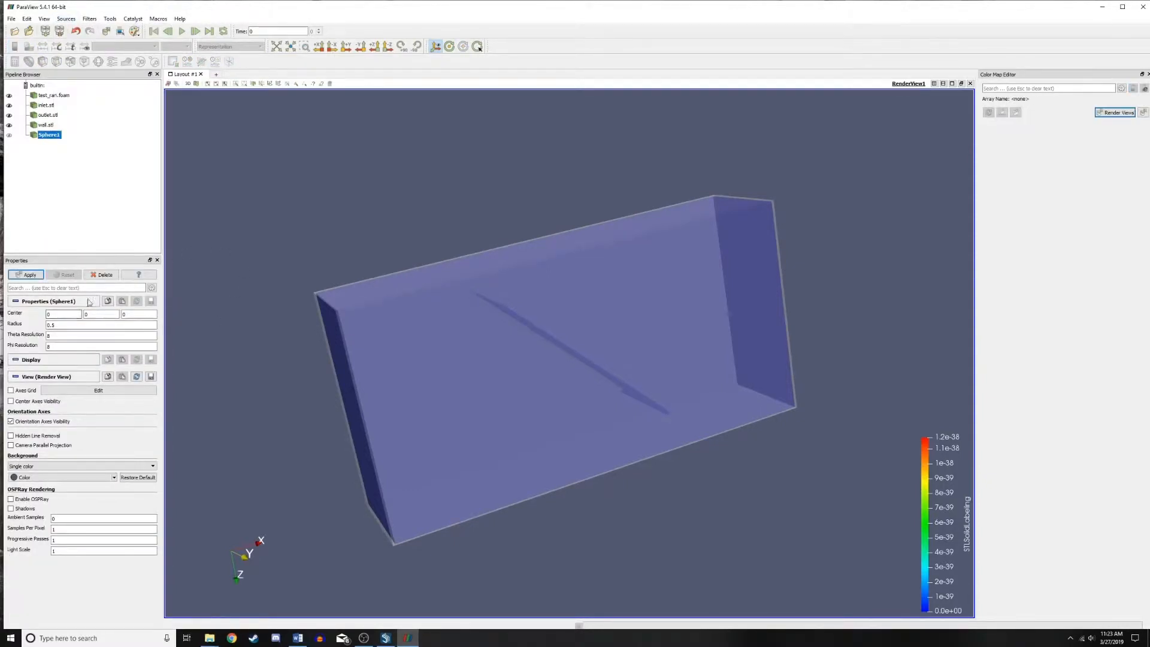
click(26, 275)
drag(212, 238, 345, 163)
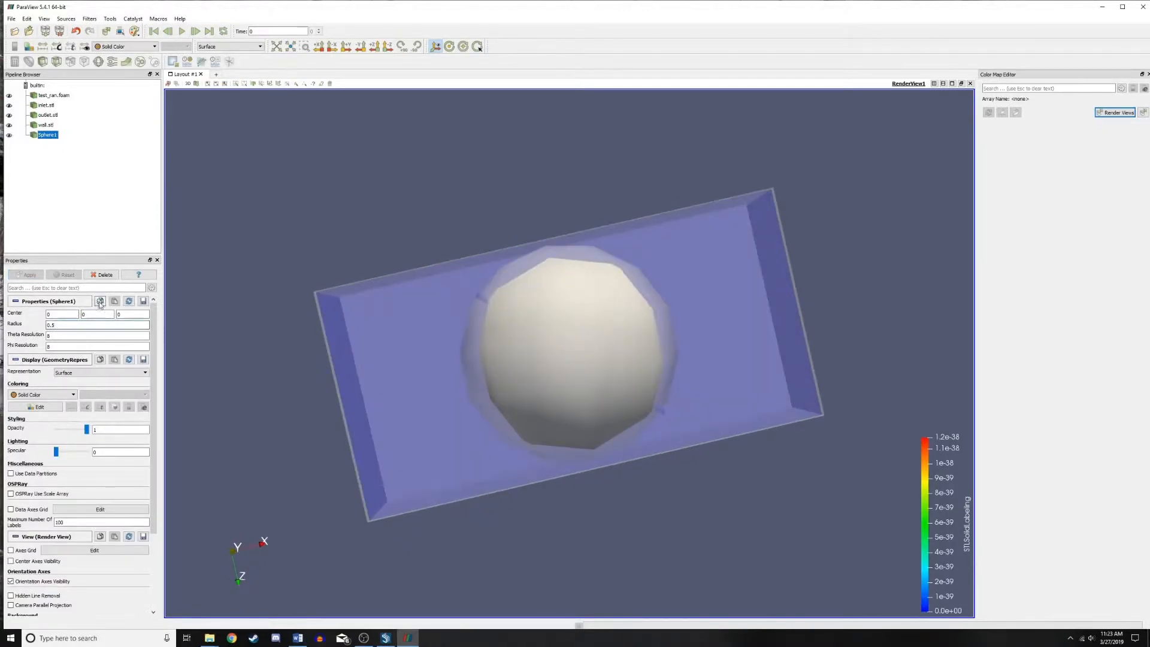
text(0)
click(33, 275)
drag(348, 201, 370, 202)
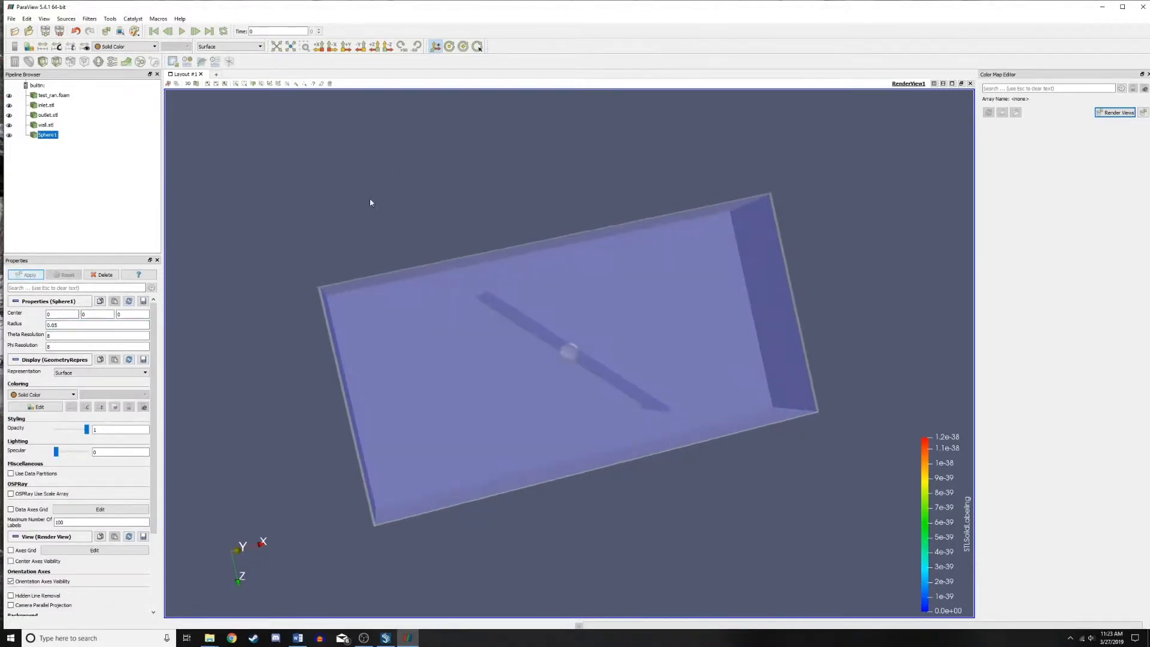
- Set the sphere's X center coordinate to 0.2 and check its position relative to the damper plate and duct walls
drag(299, 200, 293, 267)
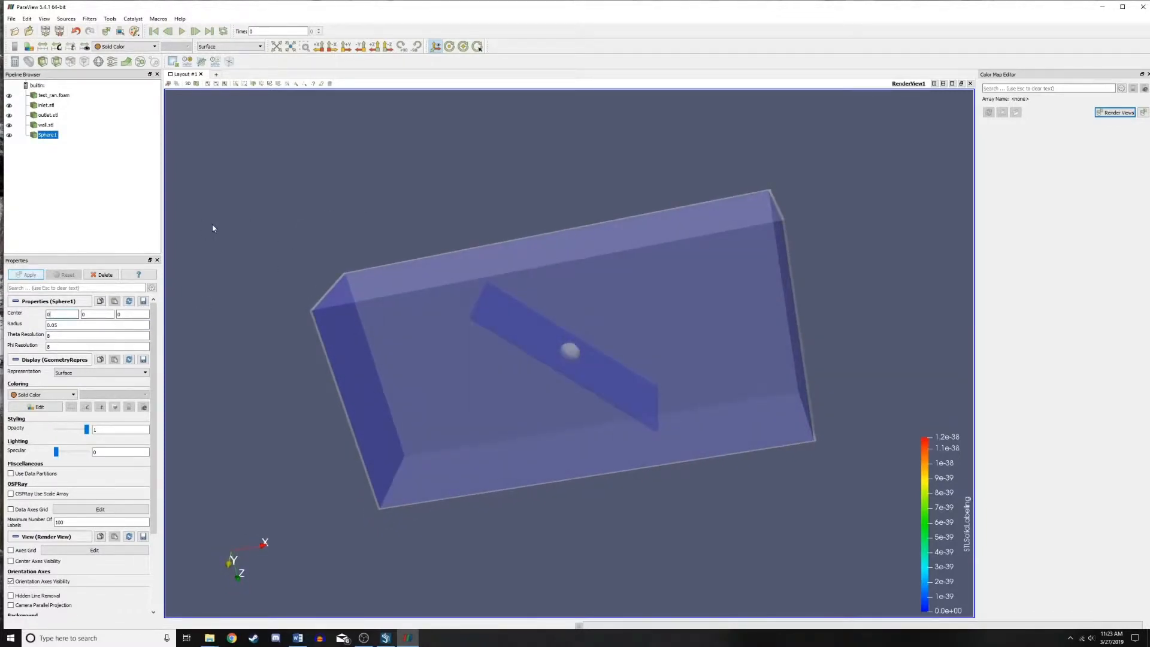
text(.2)
click(28, 275)
drag(389, 173, 610, 348)
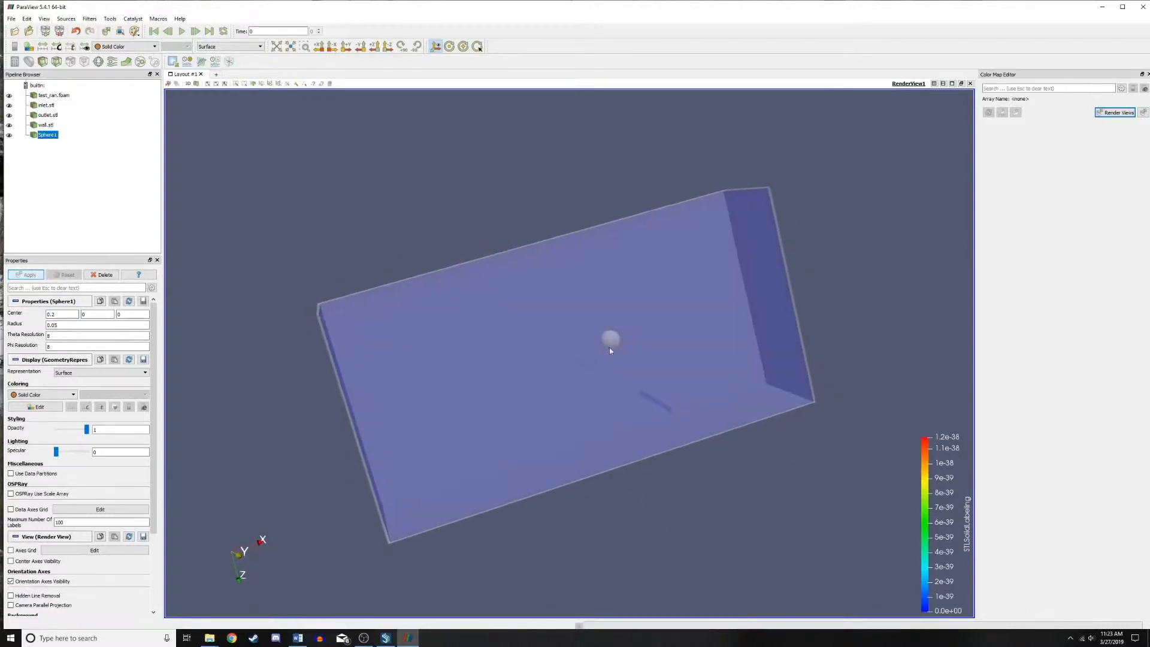
click(63, 315)
drag(549, 193, 568, 173)
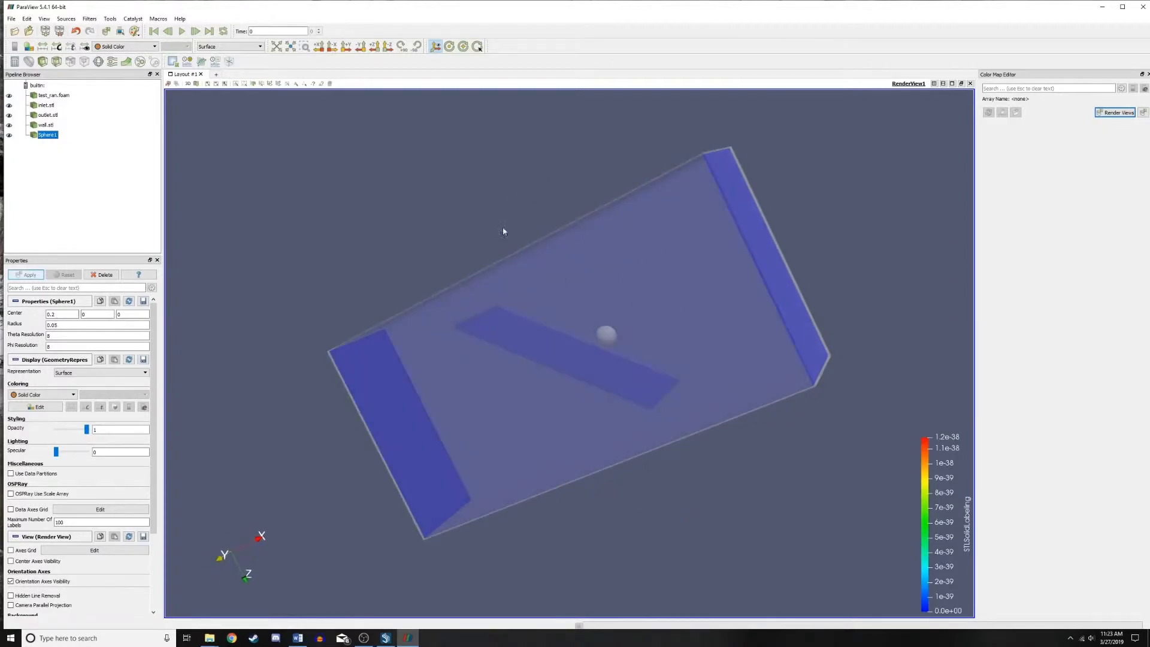
drag(503, 231, 599, 275)
drag(489, 185, 323, 185)
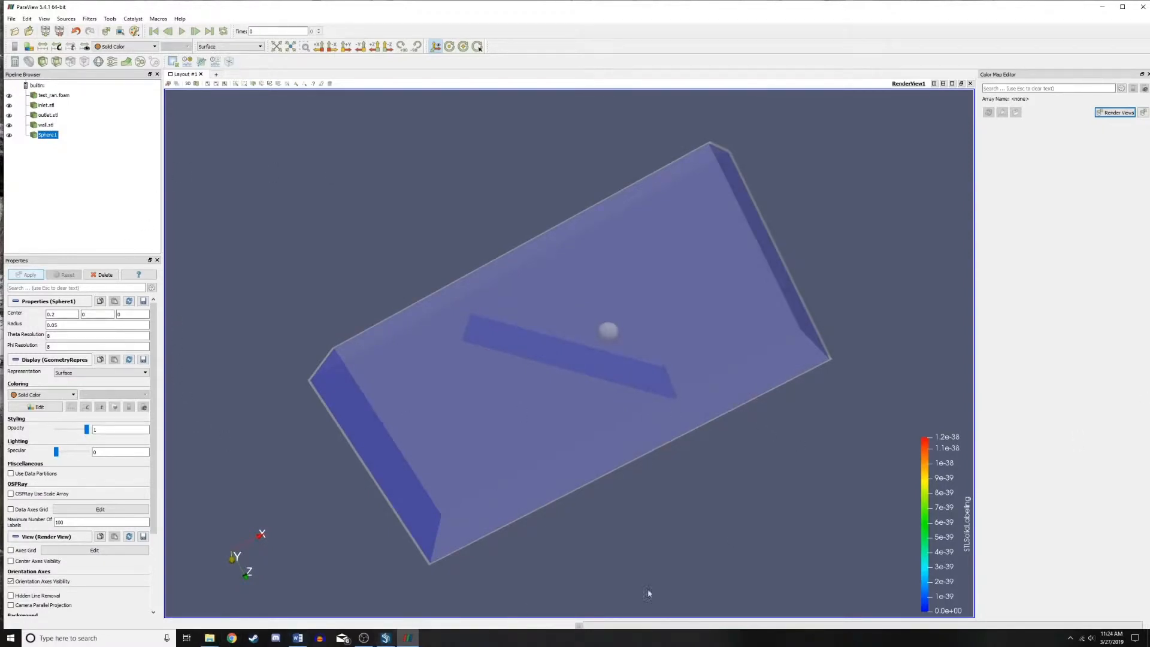
- Switch to File Explorer and open the system folder of the test_ran case
mouse_move(210, 637)
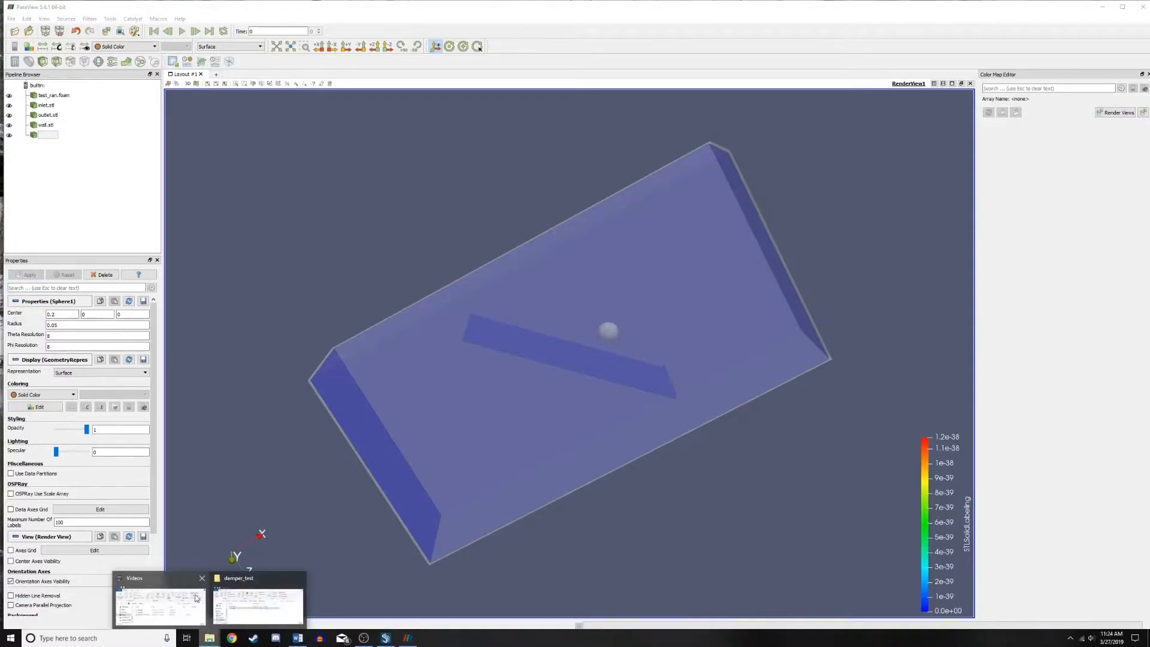
click(243, 606)
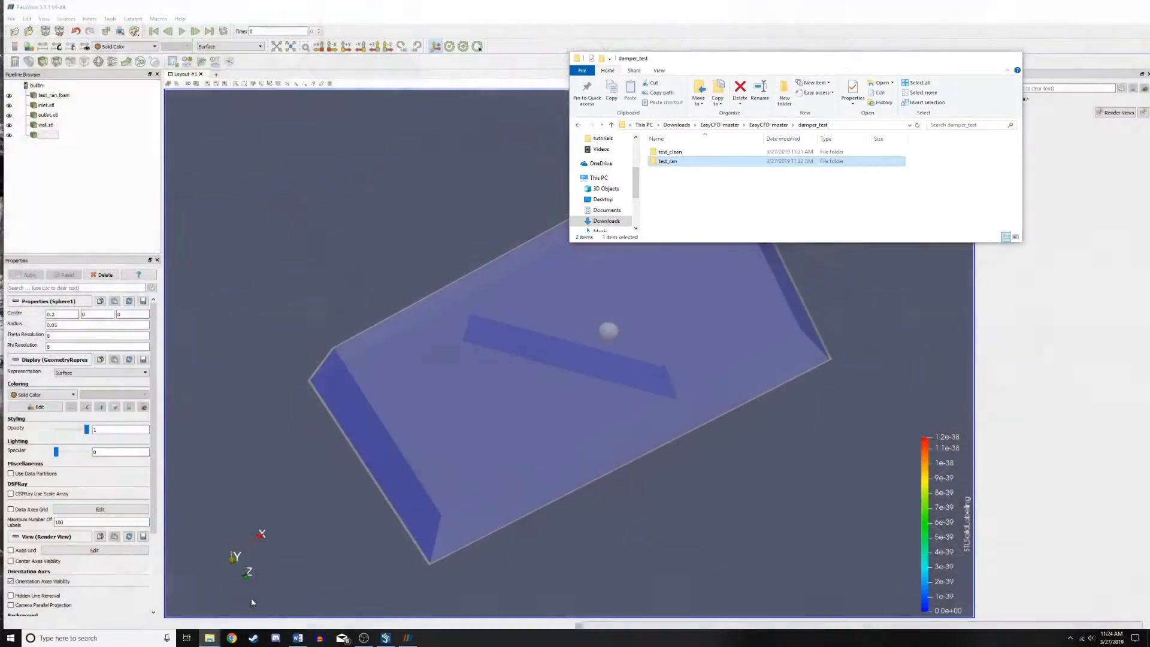
double_click(747, 162)
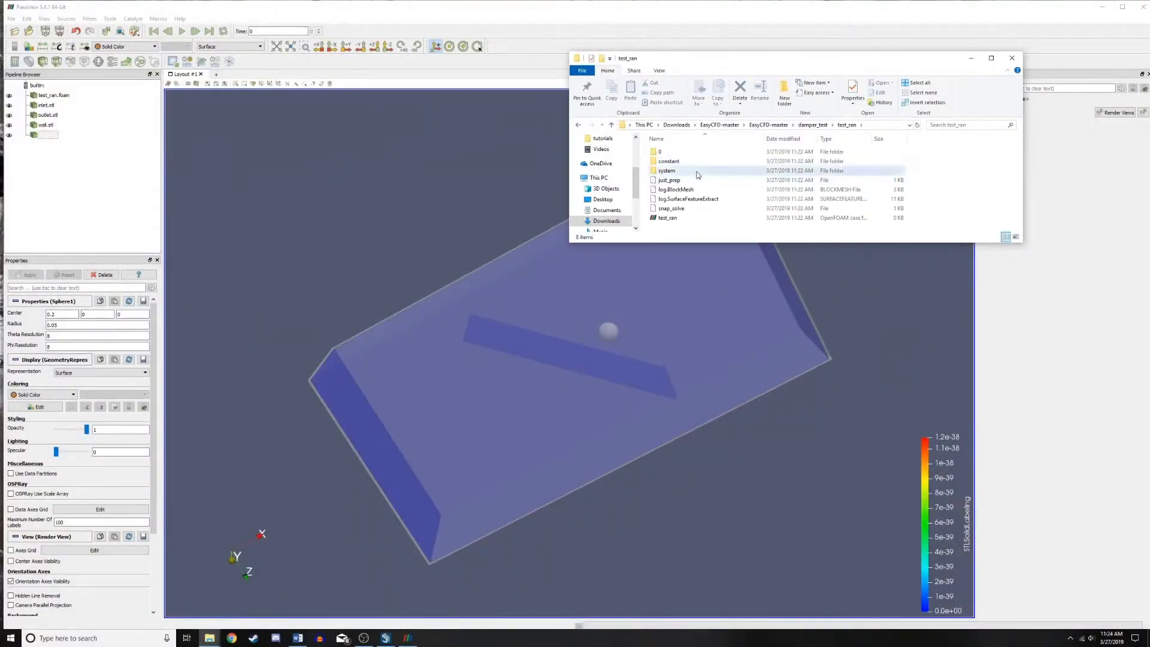
double_click(697, 173)
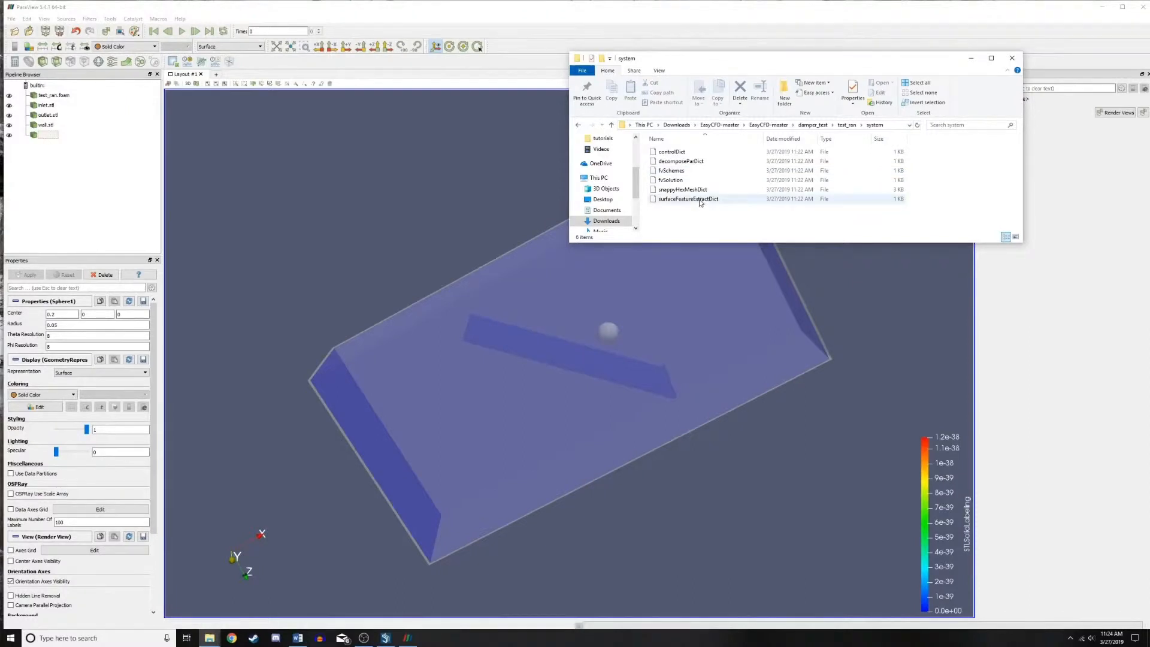
right_click(700, 201)
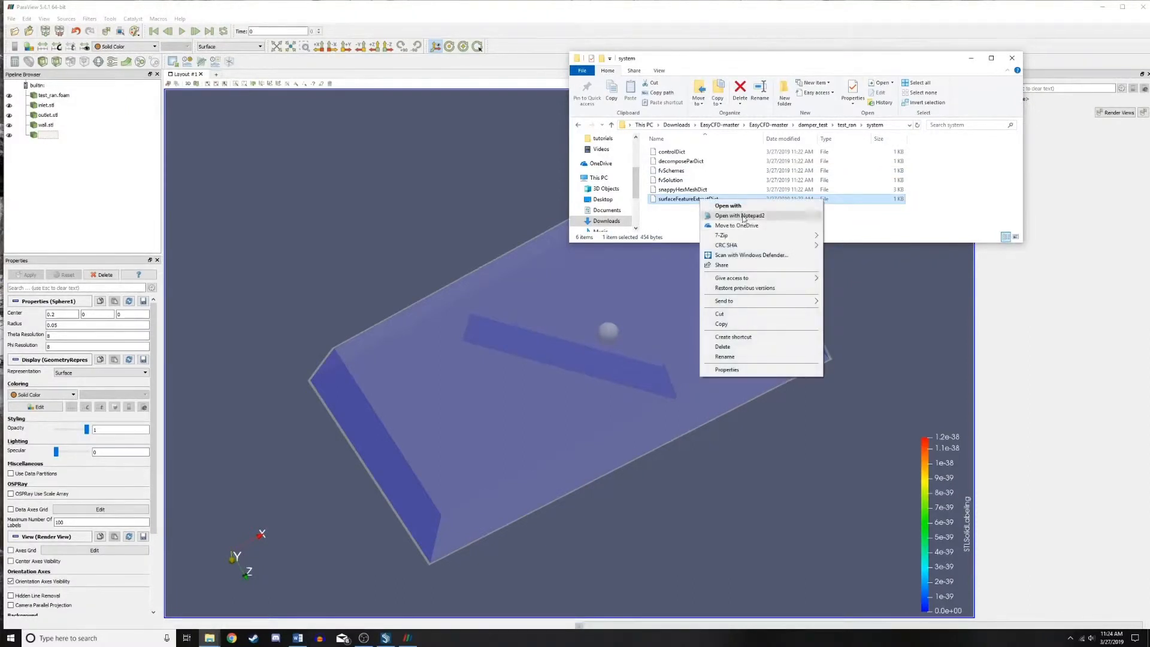
click(742, 216)
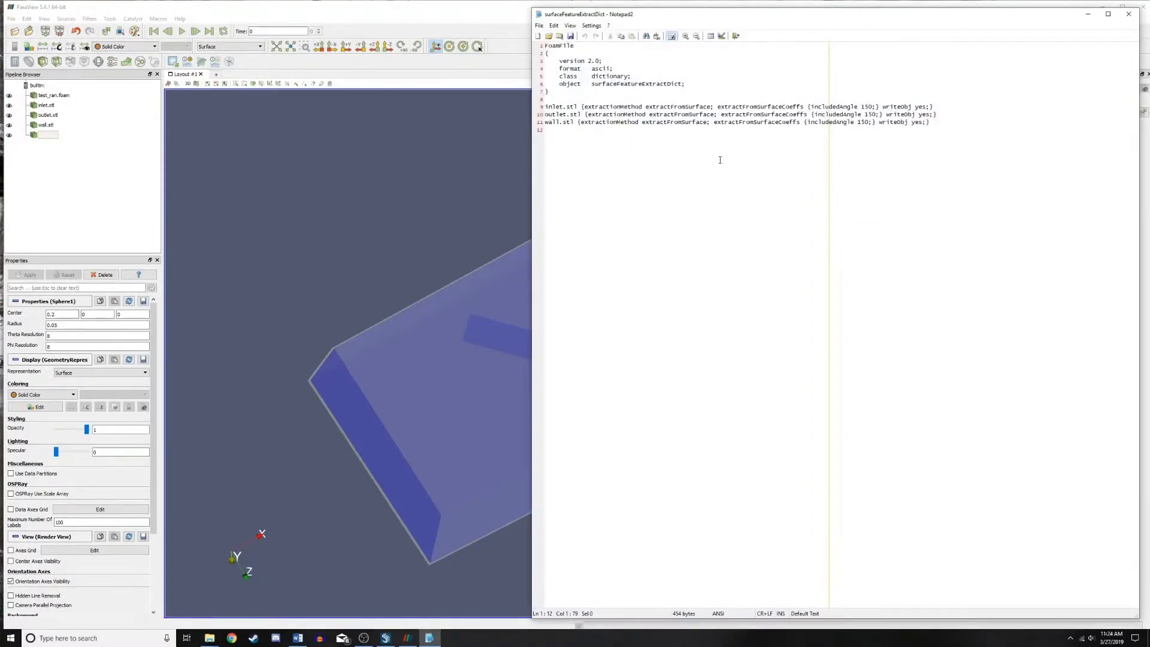
click(1128, 13)
- Open snappyHexMeshDict in Notepad2, set locationInMesh to (0.2 0 0), then save and close the file
click(698, 190)
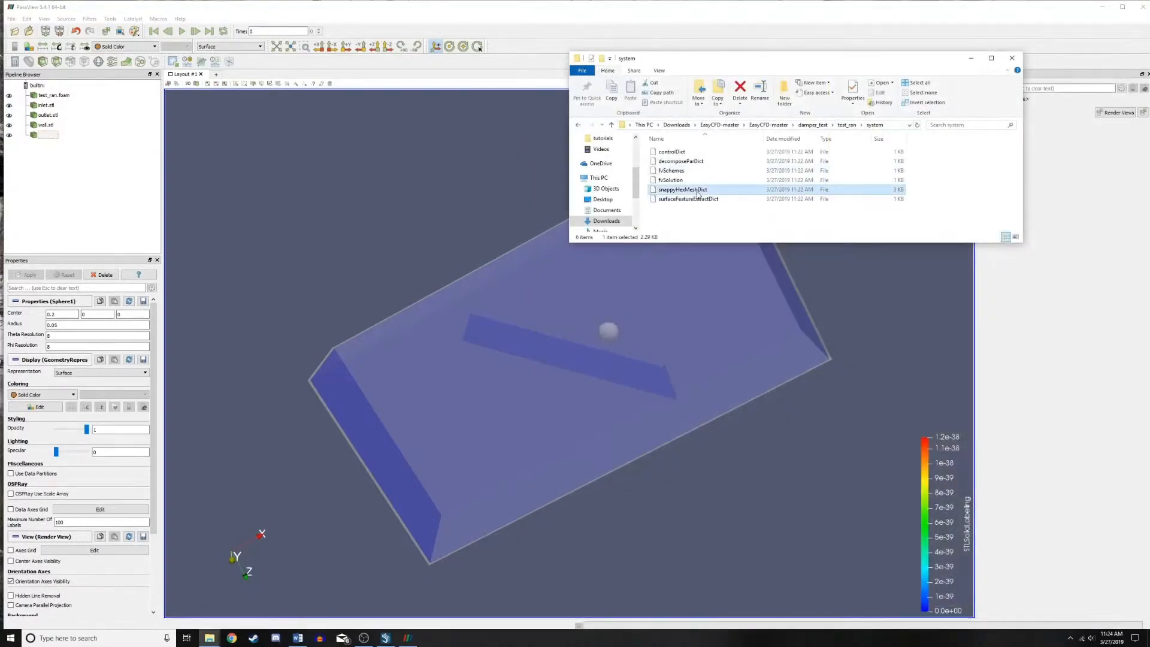
right_click(698, 191)
click(742, 208)
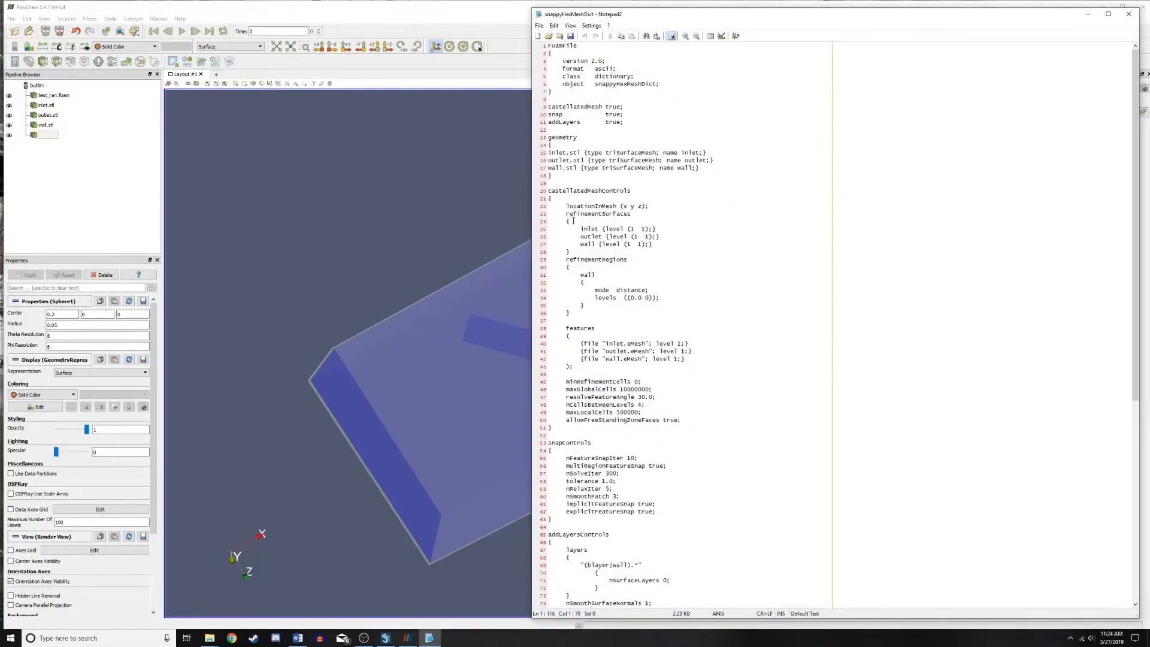
click(623, 206)
text(0.2 0)
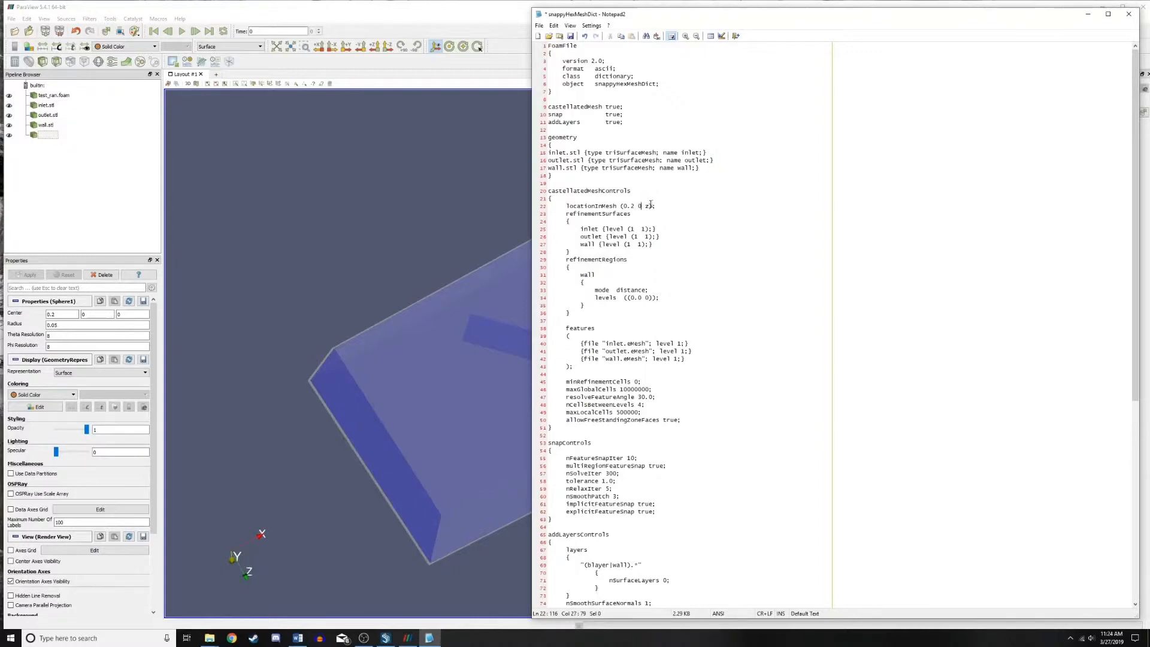
double_click(648, 206)
text(0)
click(570, 36)
click(1128, 13)
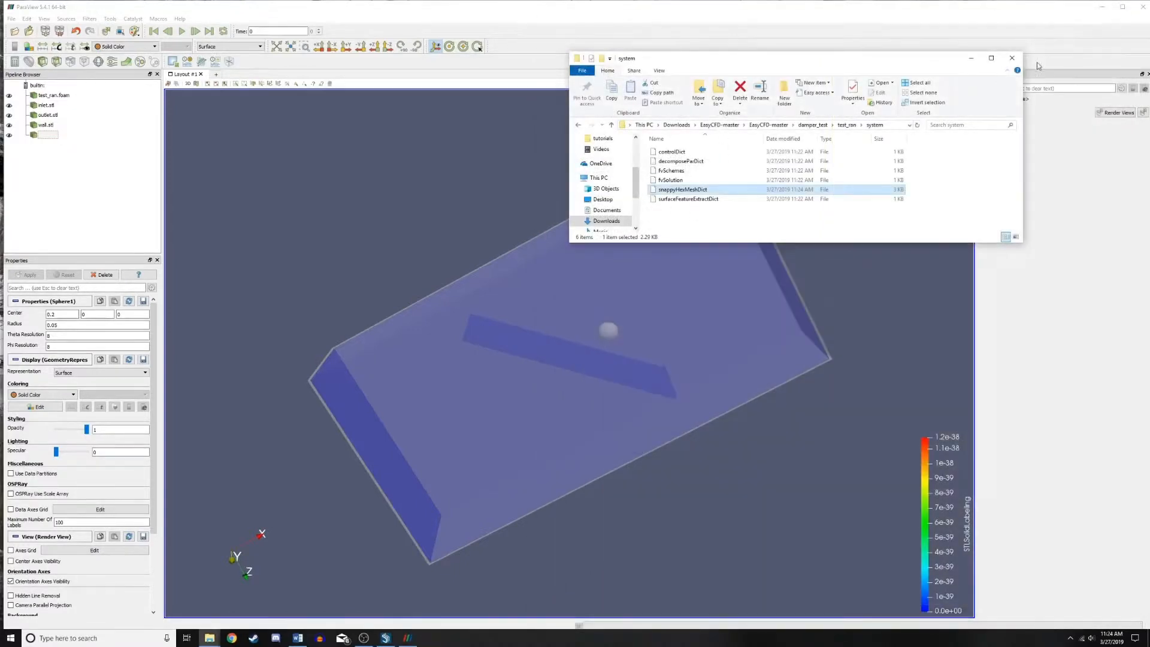
- Close ParaView and run ./snap_solve in the test_ran OpenFOAM terminal
click(1138, 6)
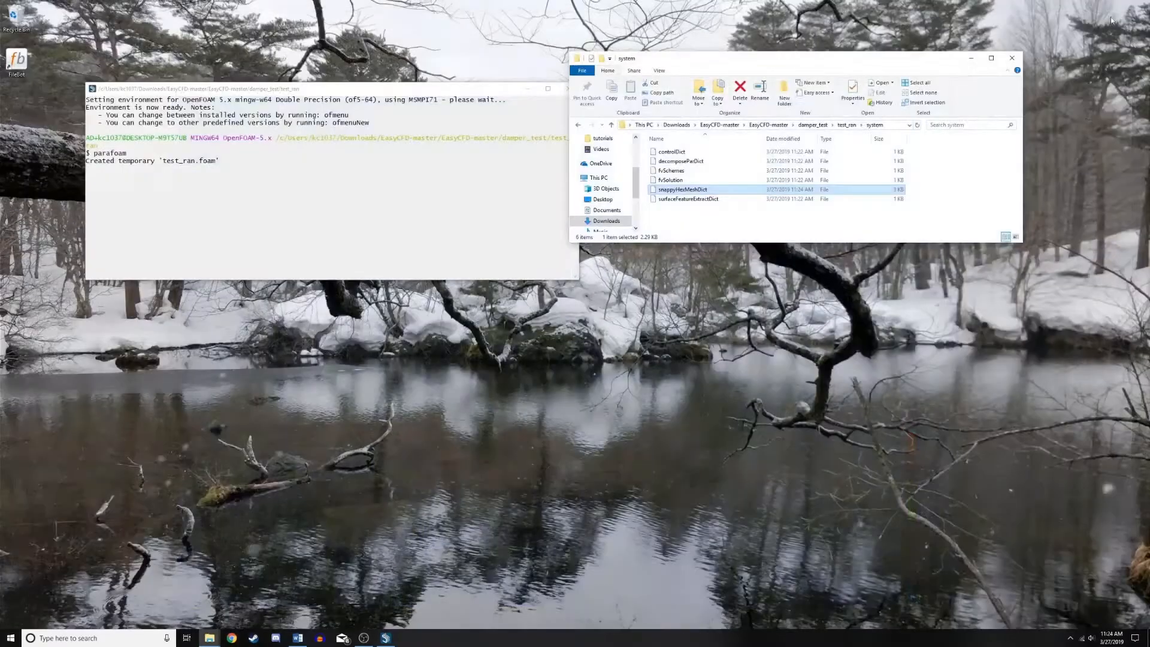
click(297, 215)
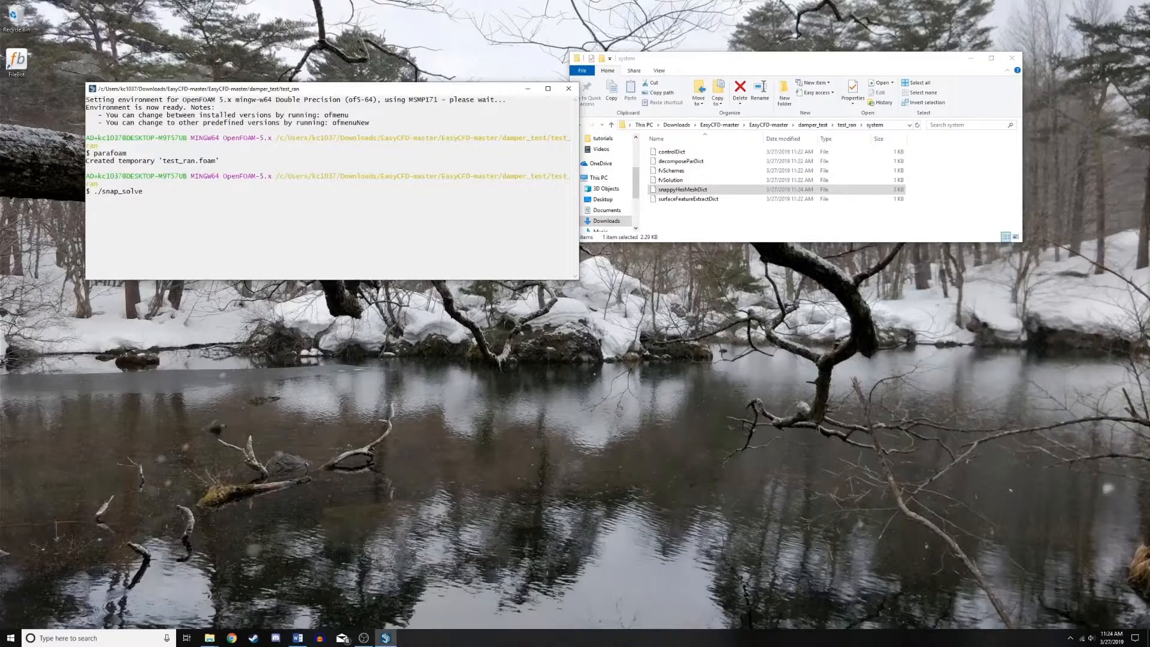
key(Return)
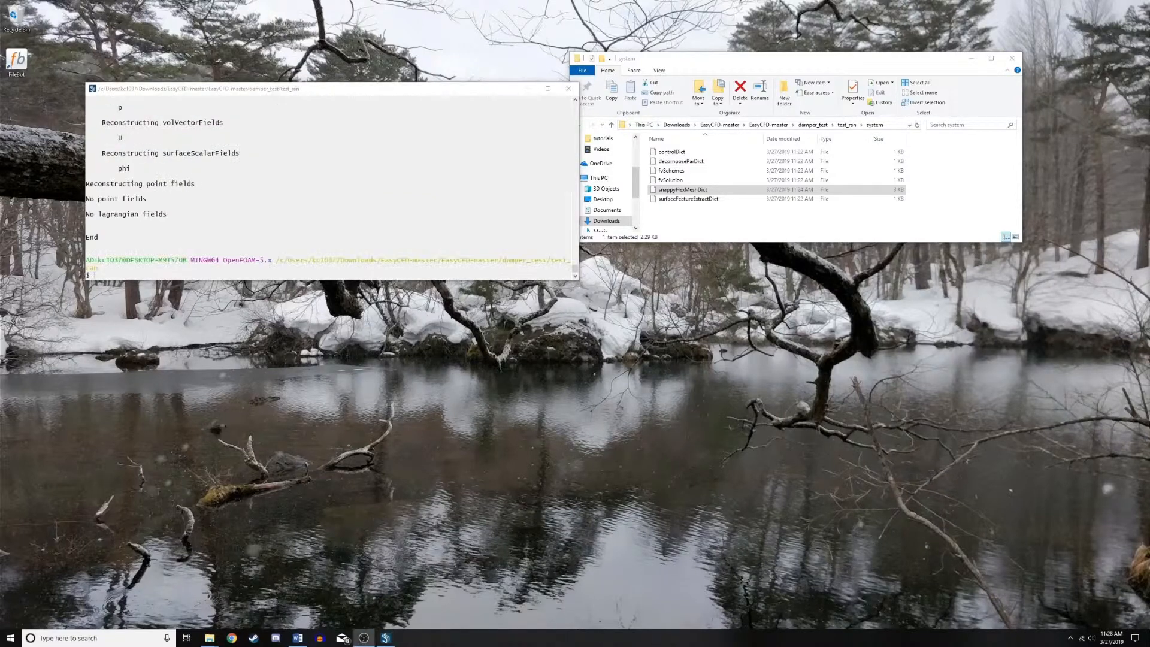
- Launch parafoam from the terminal on the solved case and view the pressure field on the duct along the Y axis
click(461, 247)
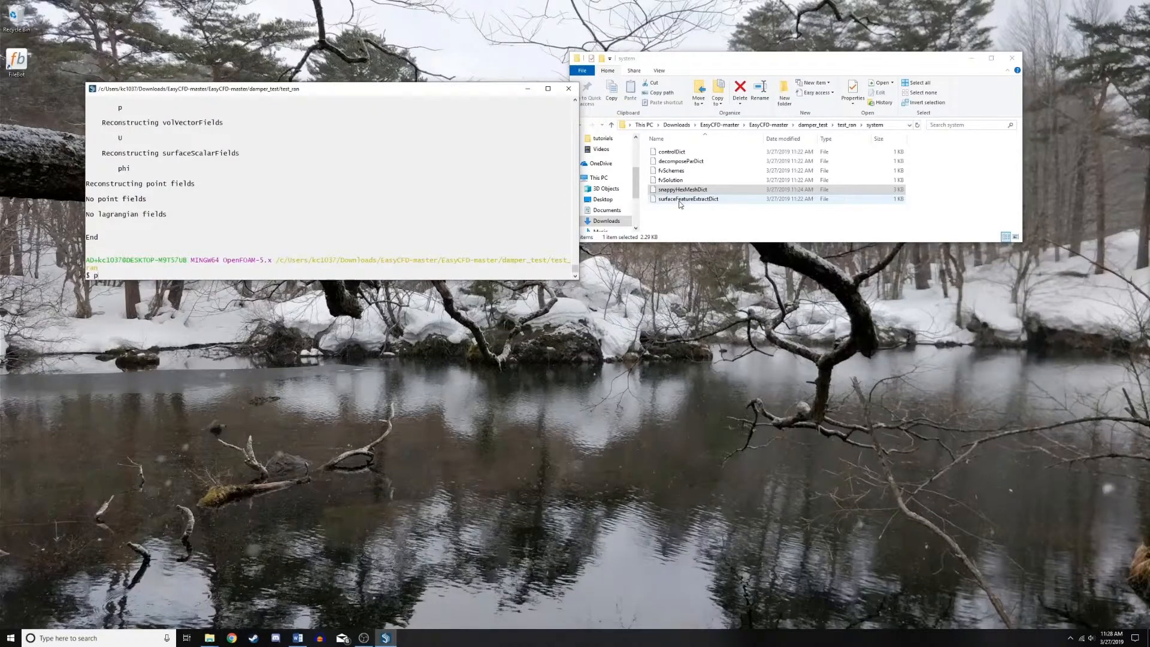
key(Return)
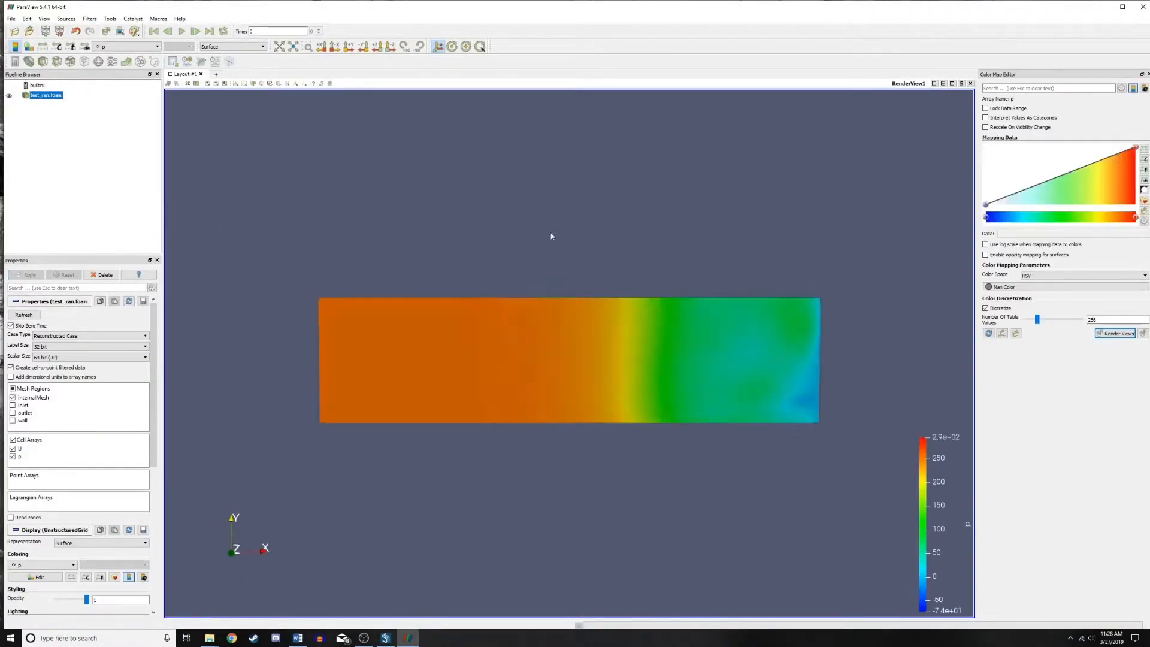
drag(551, 236, 556, 376)
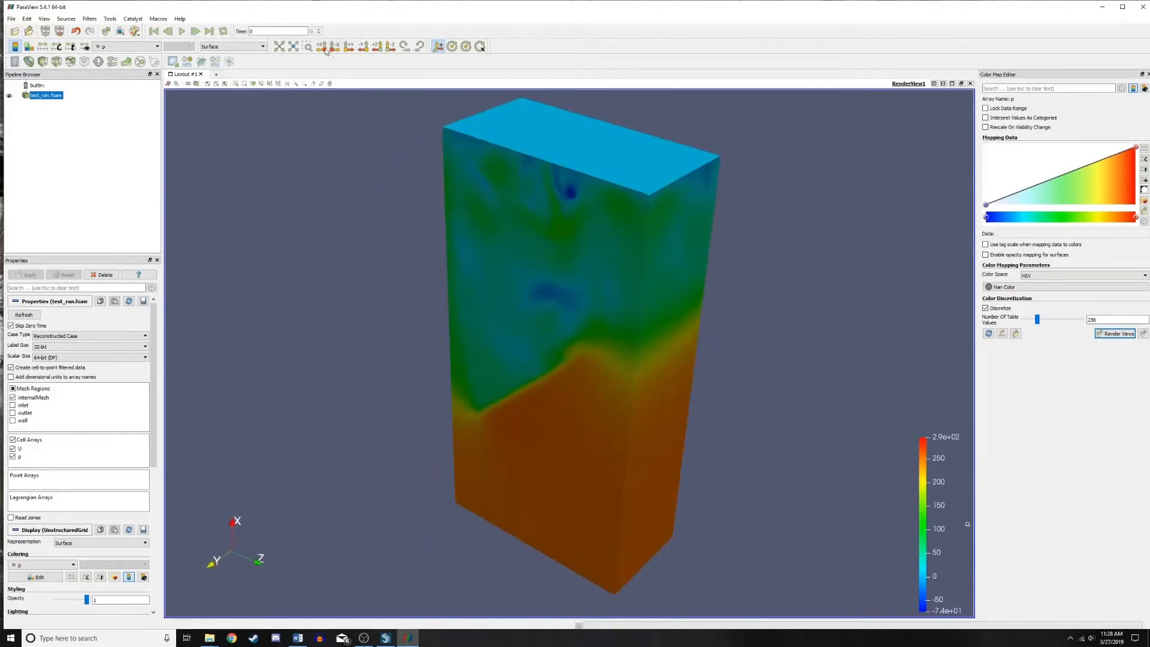
click(322, 48)
click(334, 48)
click(363, 48)
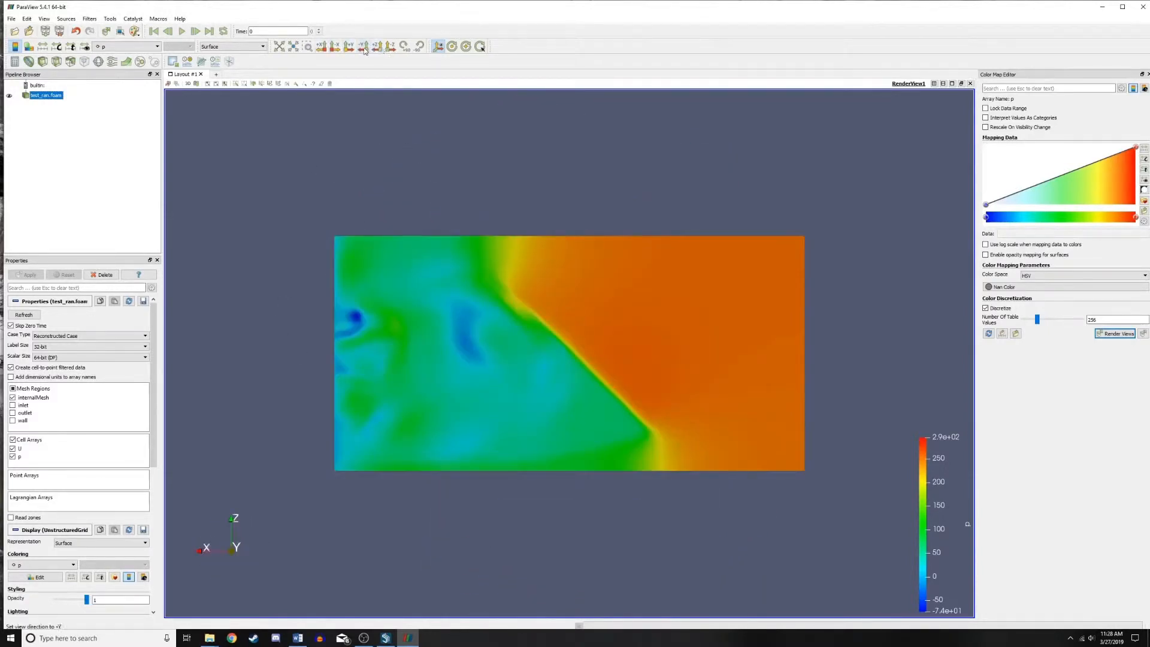
click(350, 48)
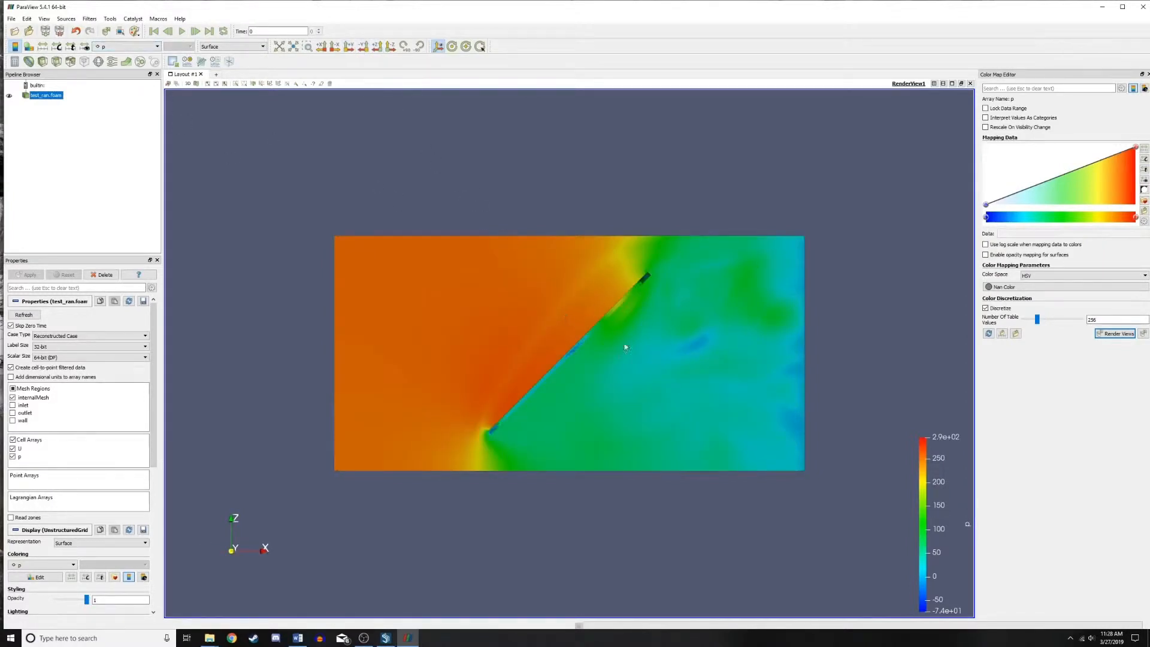
mouse_move(510, 175)
mouse_down()
mouse_move(701, 167)
mouse_move(511, 177)
mouse_move(531, 239)
mouse_move(670, 201)
mouse_move(531, 178)
mouse_up()
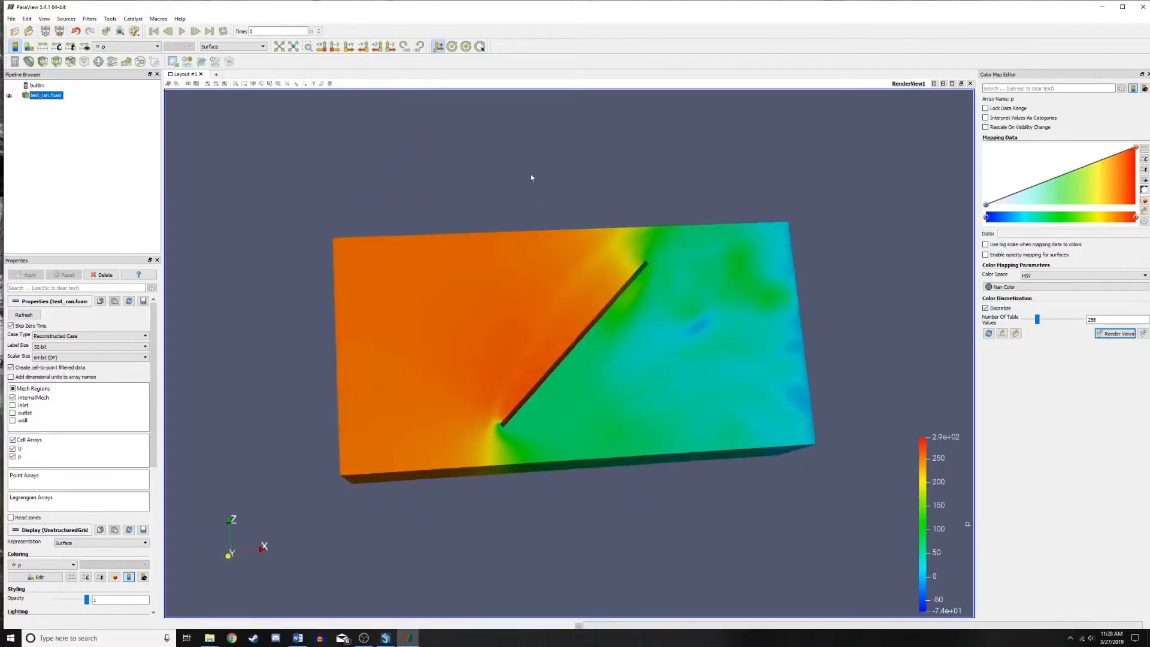
- Create a plane slice of test_ran.foam through the origin with a Y normal
click(58, 63)
drag(295, 174, 344, 148)
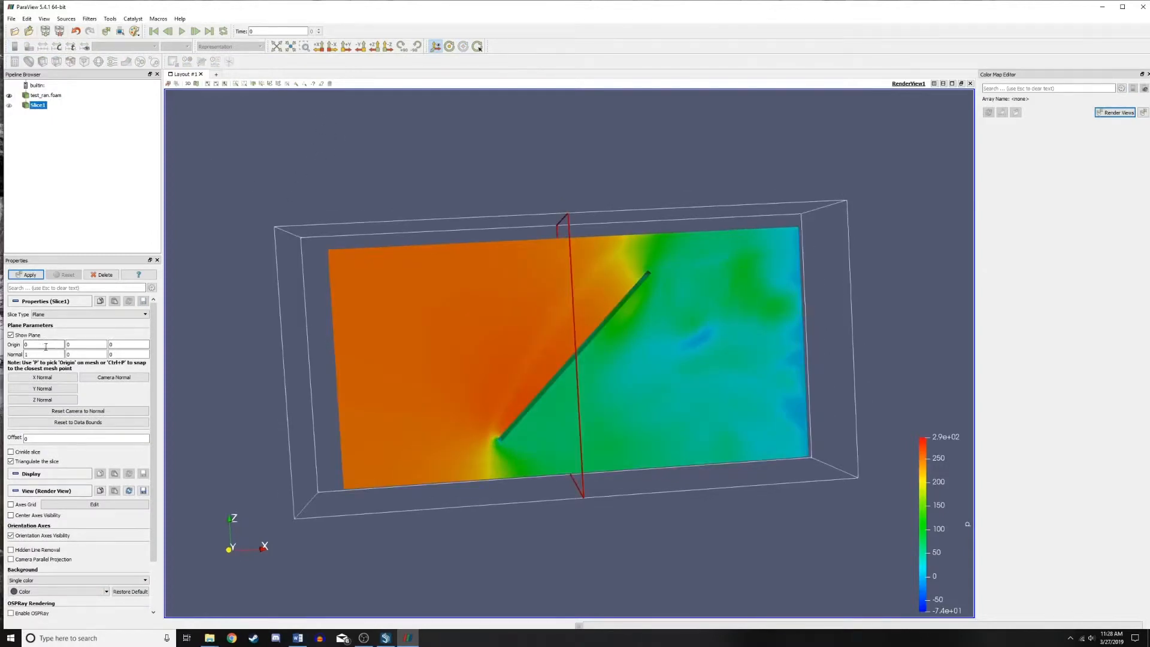
click(42, 387)
mouse_move(281, 237)
mouse_down()
mouse_move(321, 256)
mouse_move(270, 227)
mouse_up()
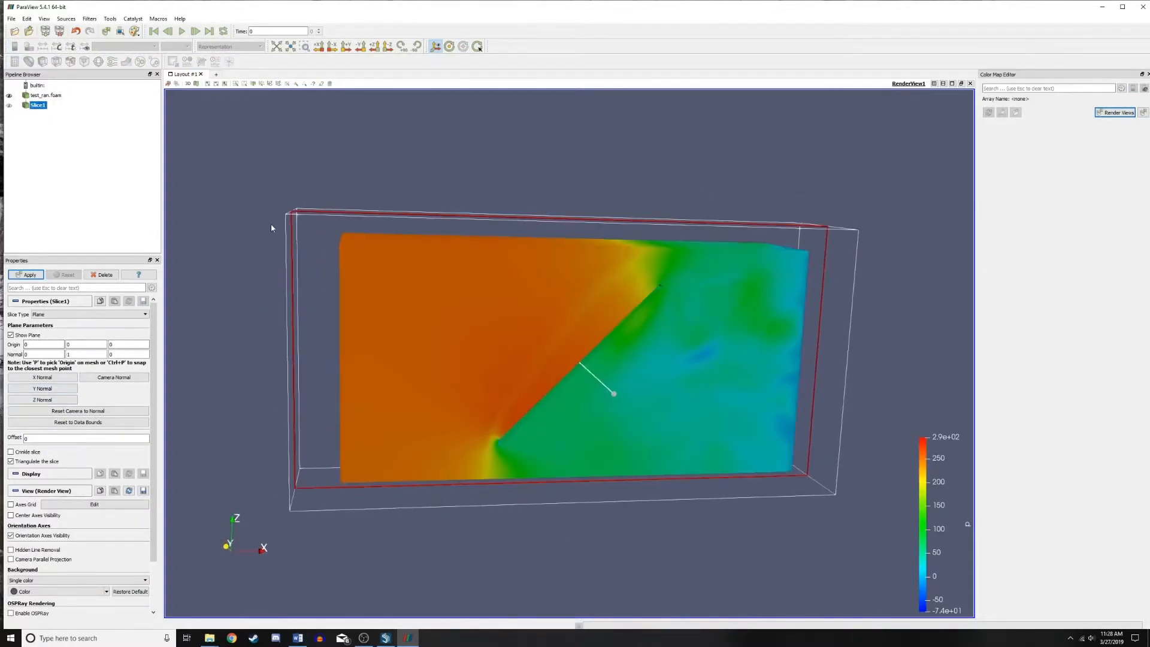
click(36, 275)
drag(519, 174, 656, 160)
- Colour the slice by velocity magnitude U and inspect the flow around the damper plate
click(123, 46)
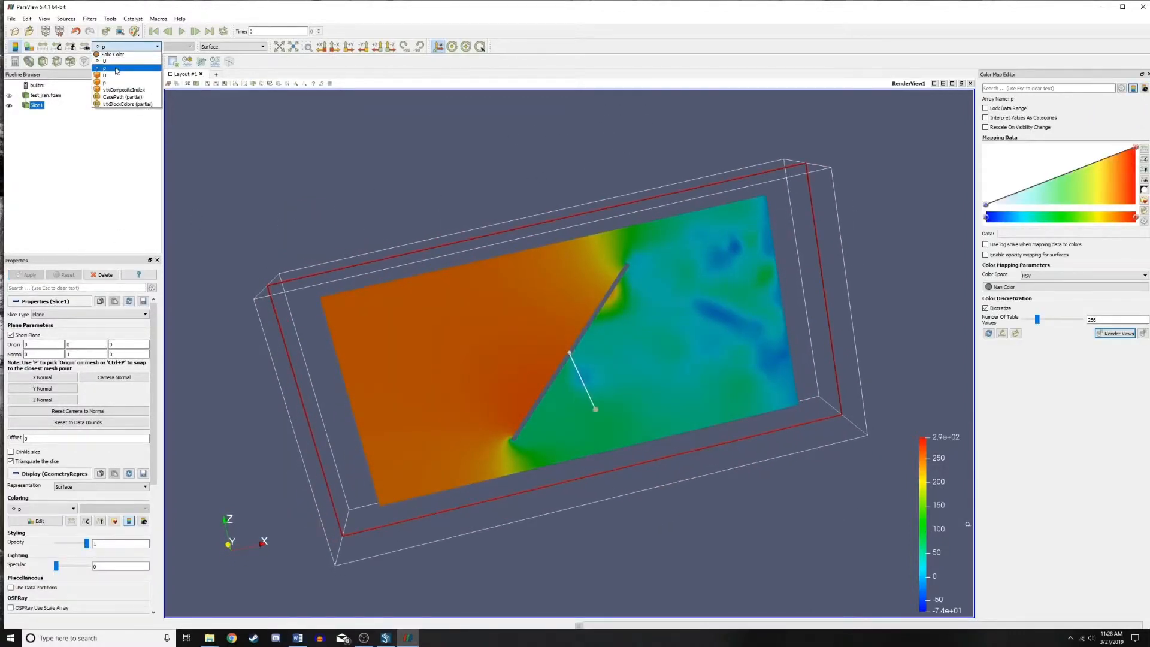
click(117, 71)
click(123, 46)
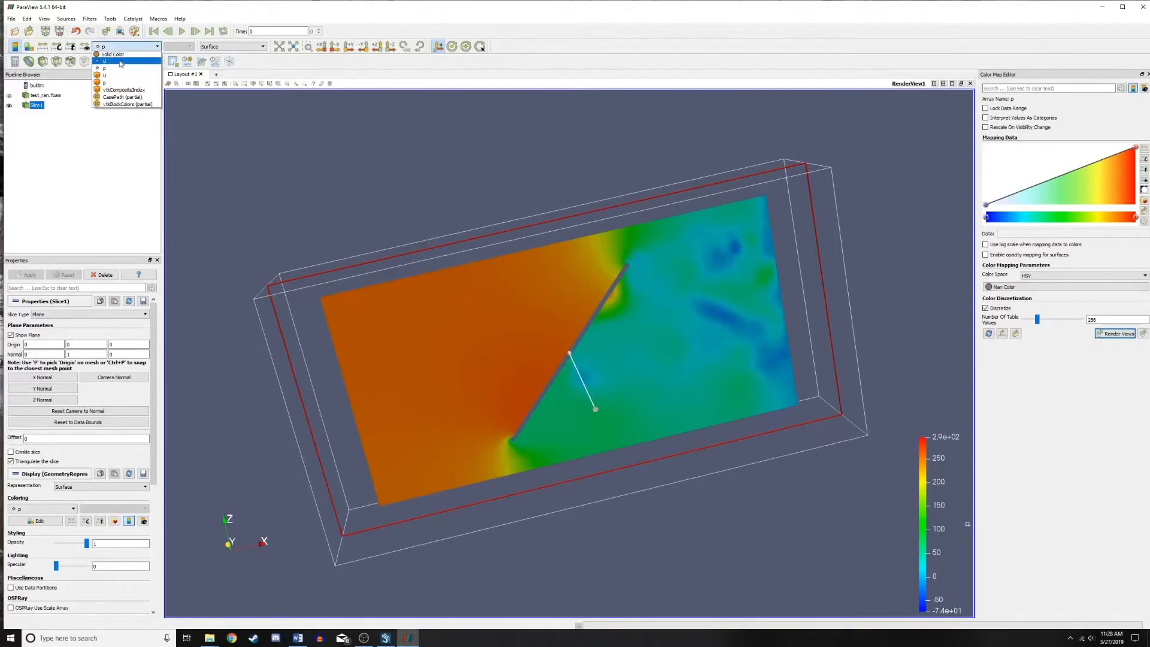
click(116, 63)
drag(462, 177, 610, 302)
drag(719, 156, 497, 177)
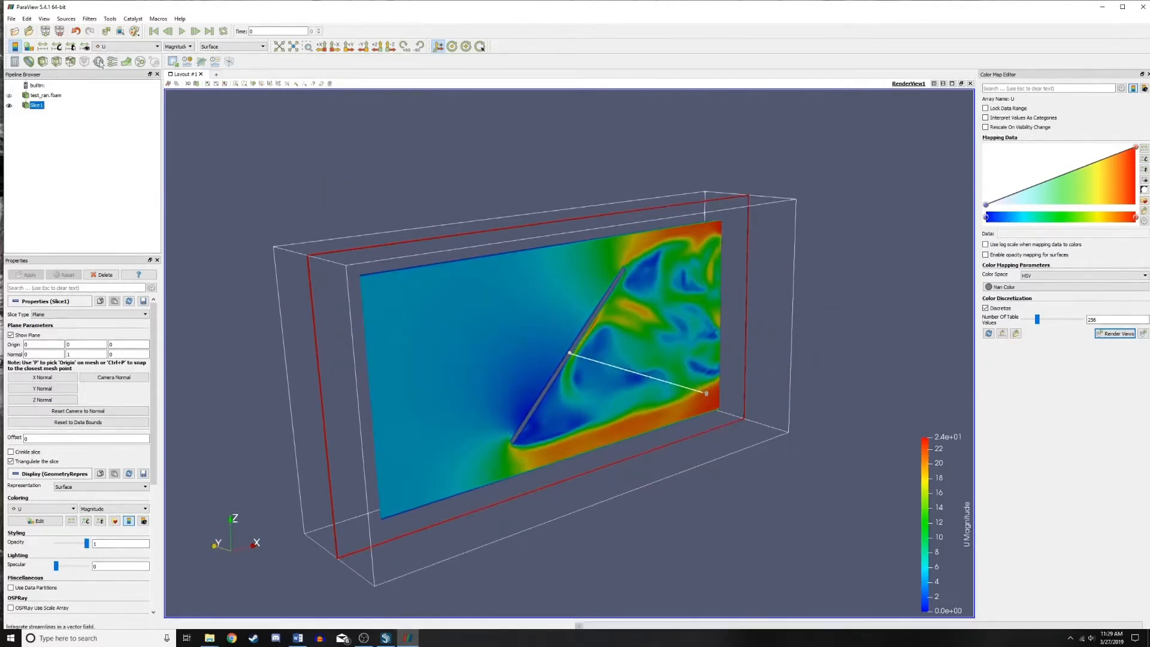
- Colour the slice by pressure p, inspect it, and delete the slice
click(118, 47)
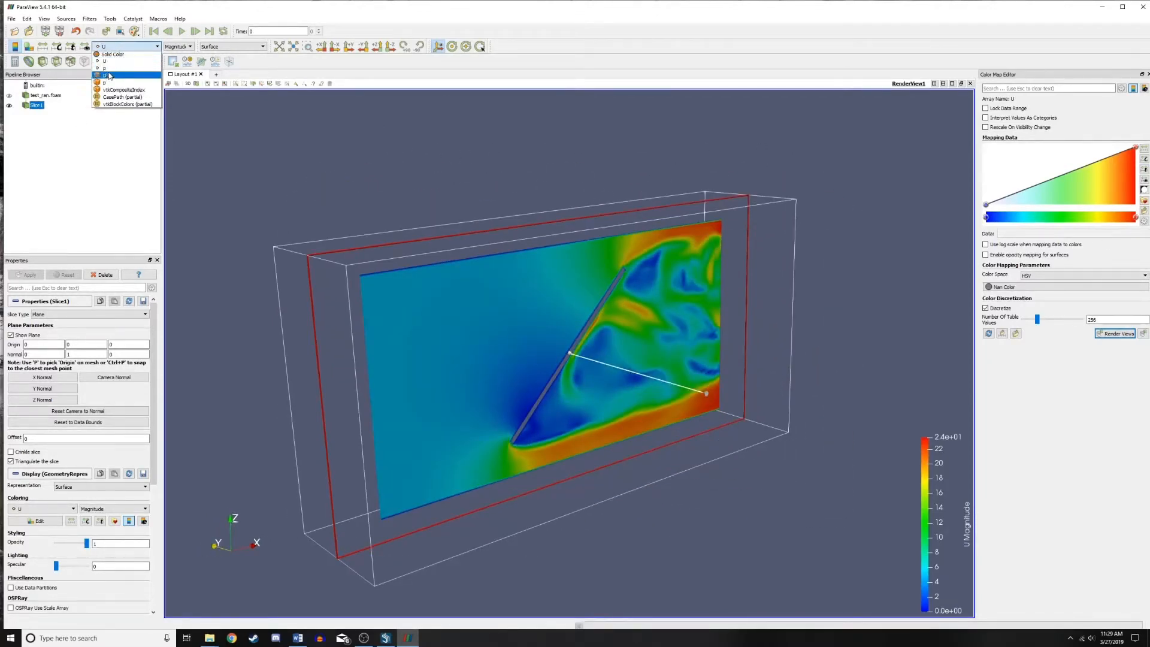
click(105, 67)
mouse_move(321, 136)
mouse_down()
mouse_move(342, 134)
mouse_move(318, 141)
mouse_up()
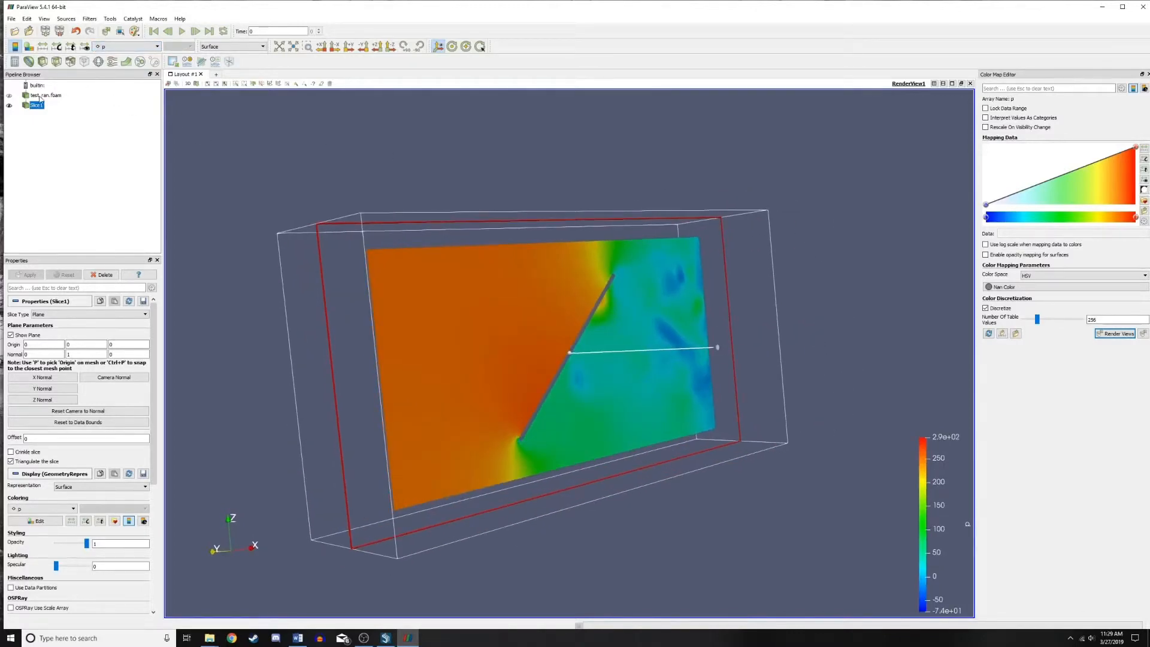
click(108, 275)
- Examine the pressure distribution on both faces of the damper plate from inside the duct and on the duct's exterior
drag(397, 165, 503, 174)
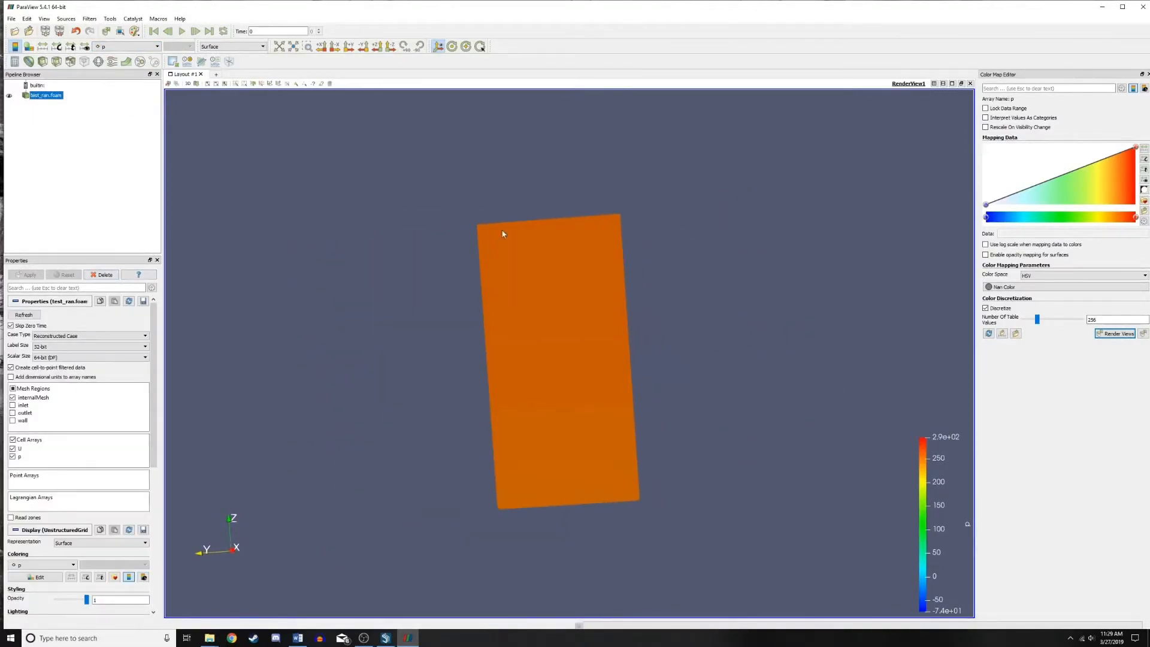
right_drag(502, 229, 487, 430)
mouse_move(488, 429)
mouse_down()
mouse_move(474, 482)
mouse_move(487, 415)
mouse_up()
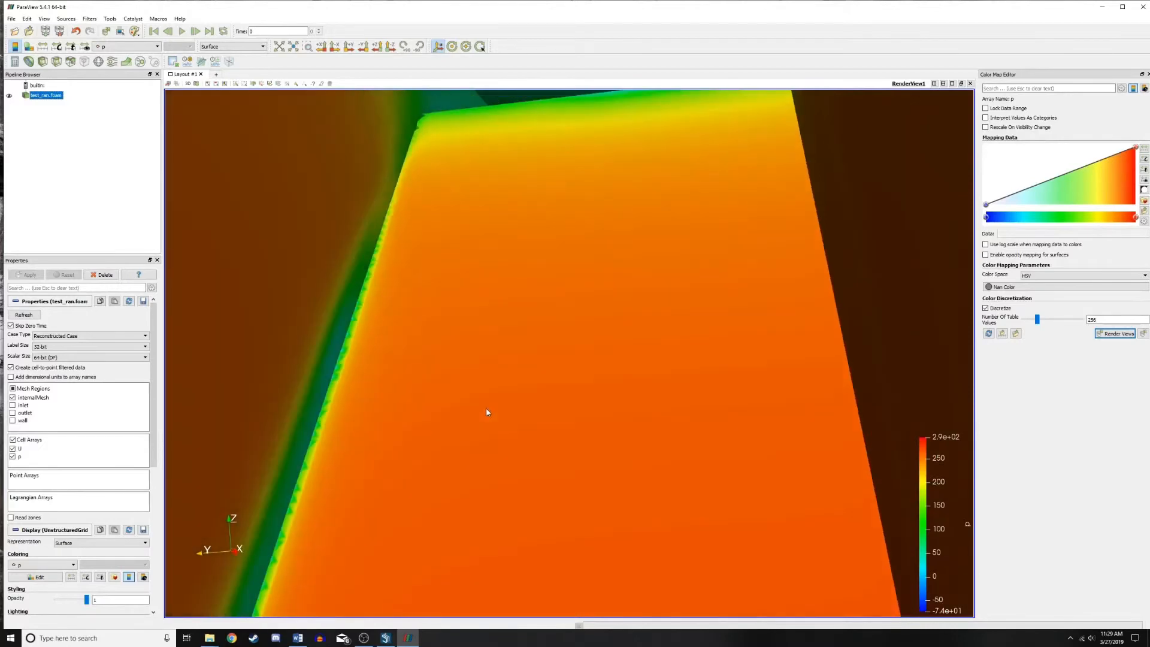
drag(549, 239, 536, 384)
drag(556, 275, 592, 341)
scroll(577, 341, up, 3)
scroll(579, 343, down, 2)
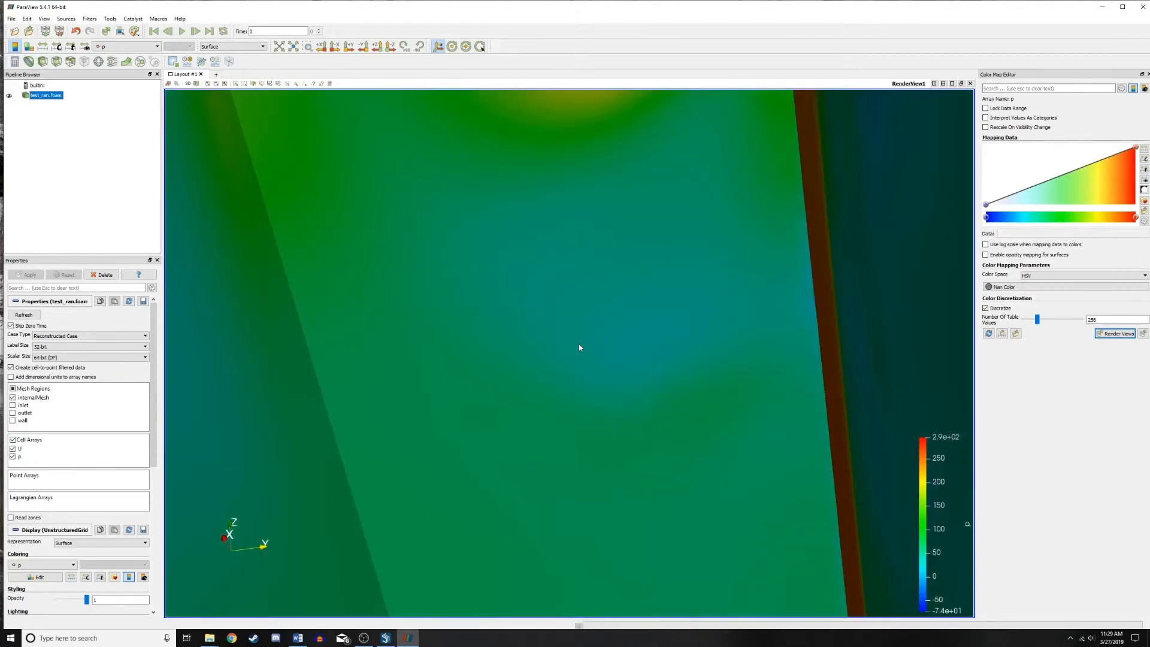
scroll(580, 344, down, 1)
scroll(580, 347, up, 3)
drag(607, 385, 408, 377)
scroll(431, 336, down, 8)
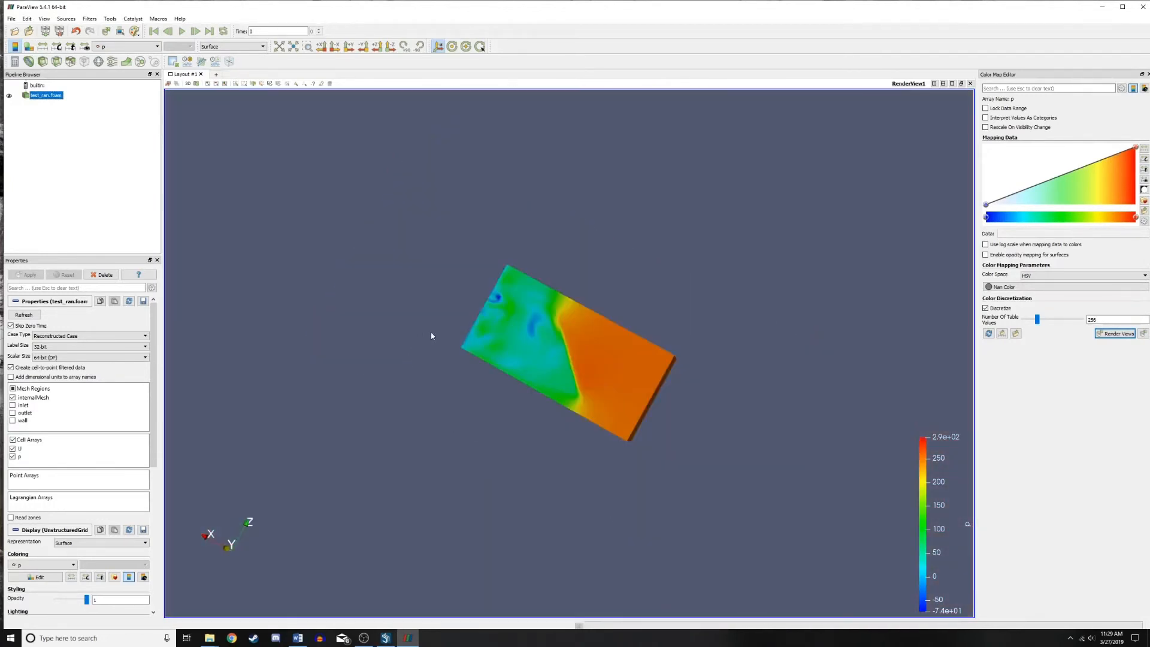
drag(431, 335, 633, 307)
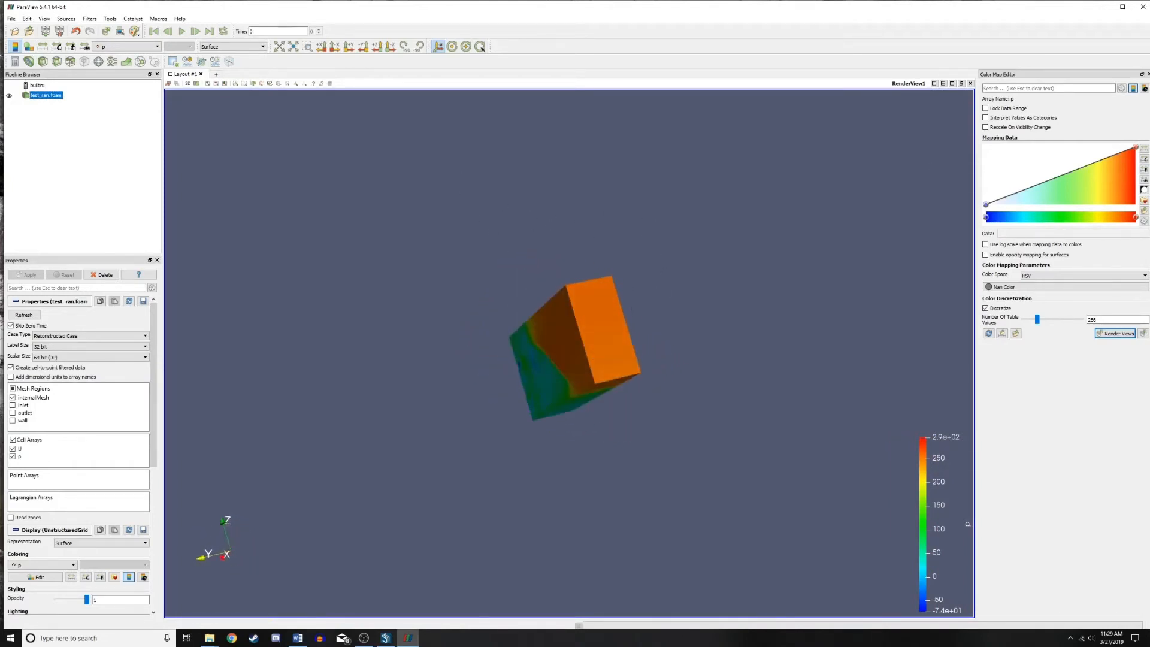